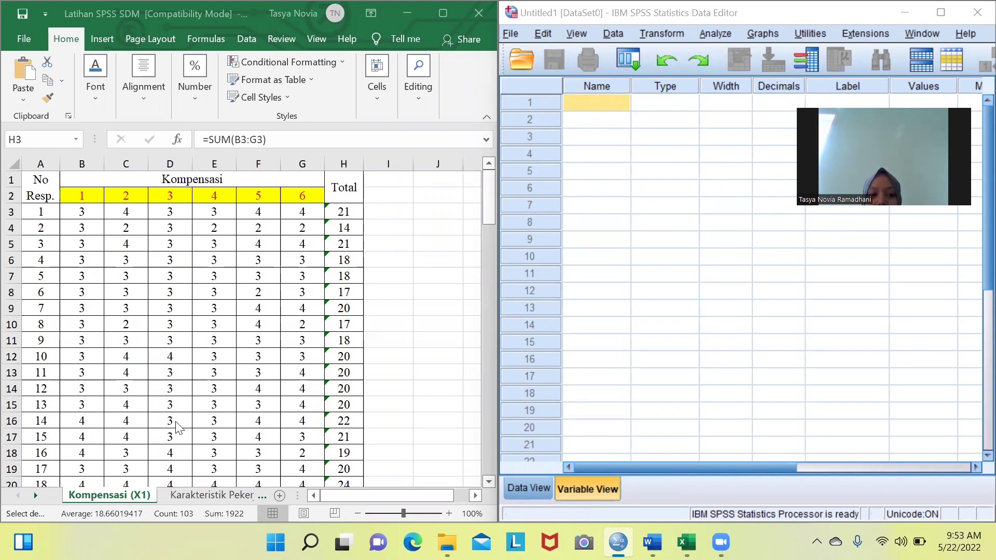
- Define the first three variables with the names kompensasi, karakteristik_pekerjaan and gaya_kepemimpinan
{"action": "left_click", "coordinate": [597, 102]}
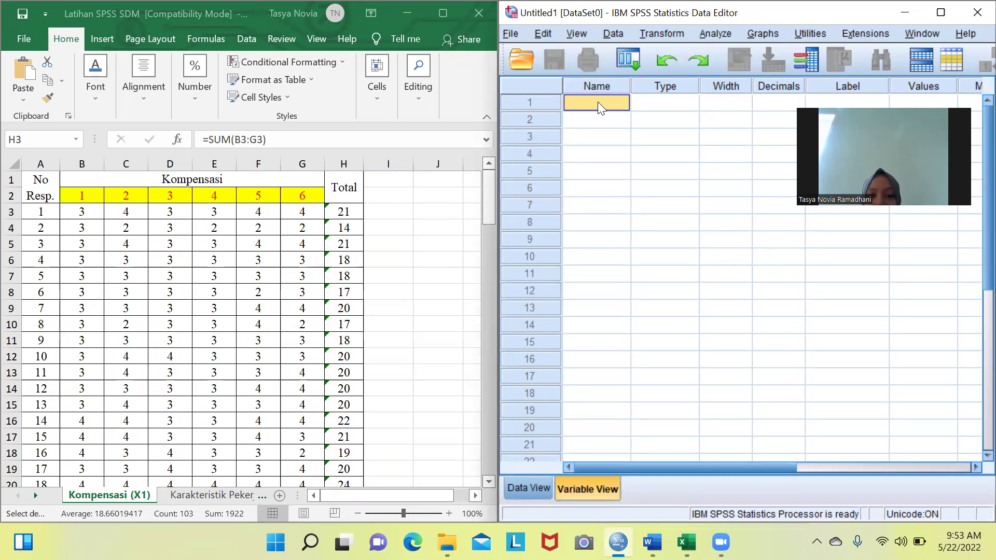
{"action": "type", "text": "kompensasi"}
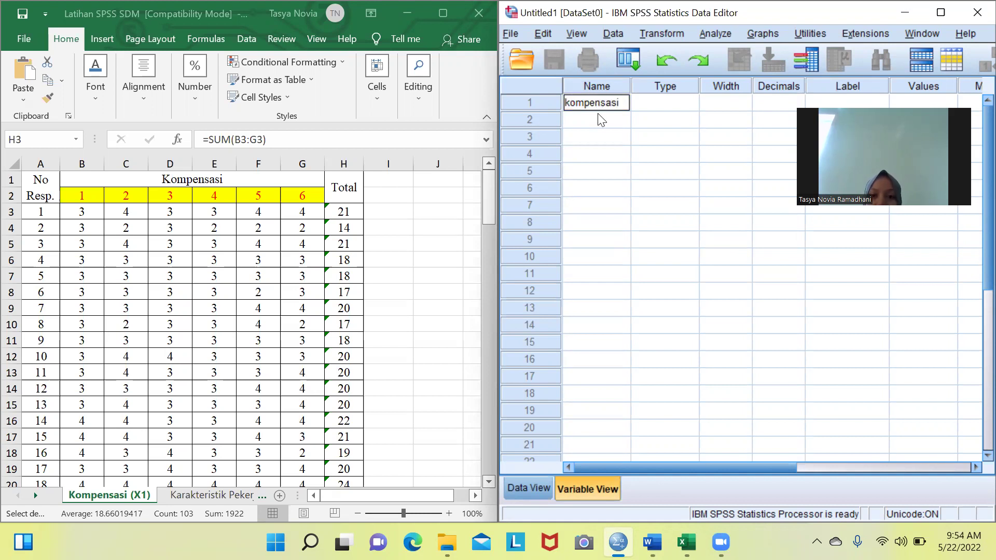
{"action": "left_click", "coordinate": [594, 120]}
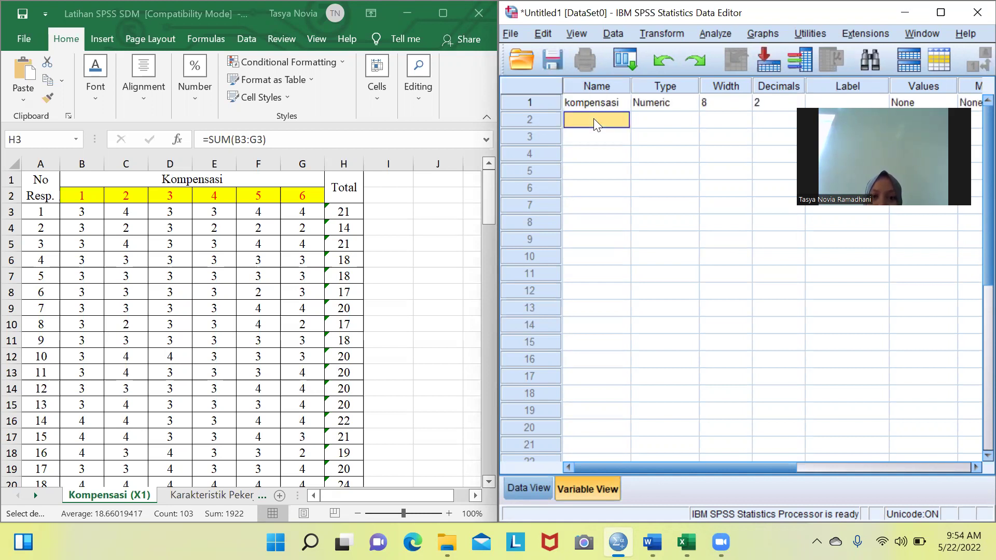
{"action": "type", "text": "karakteristik"}
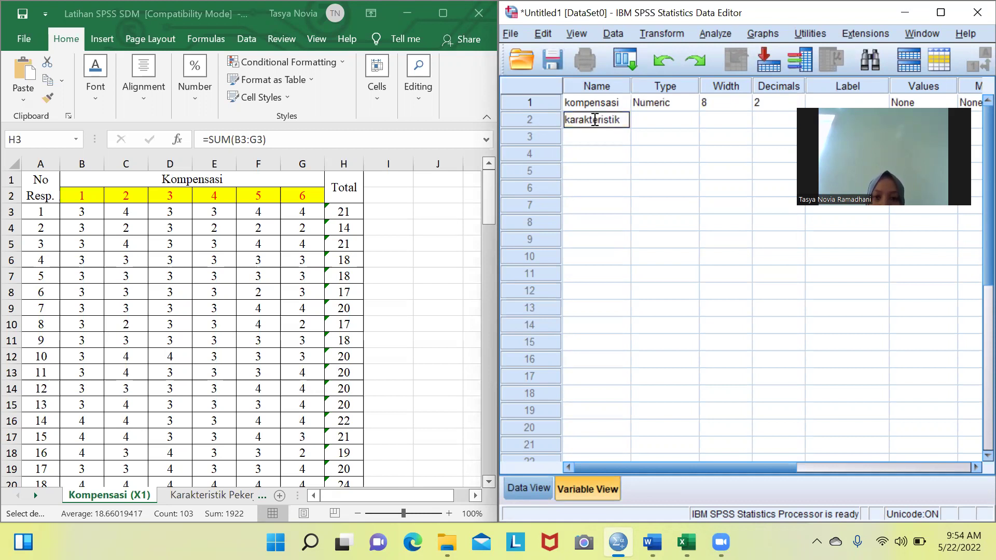
{"action": "type", "text": "_pekerjaan"}
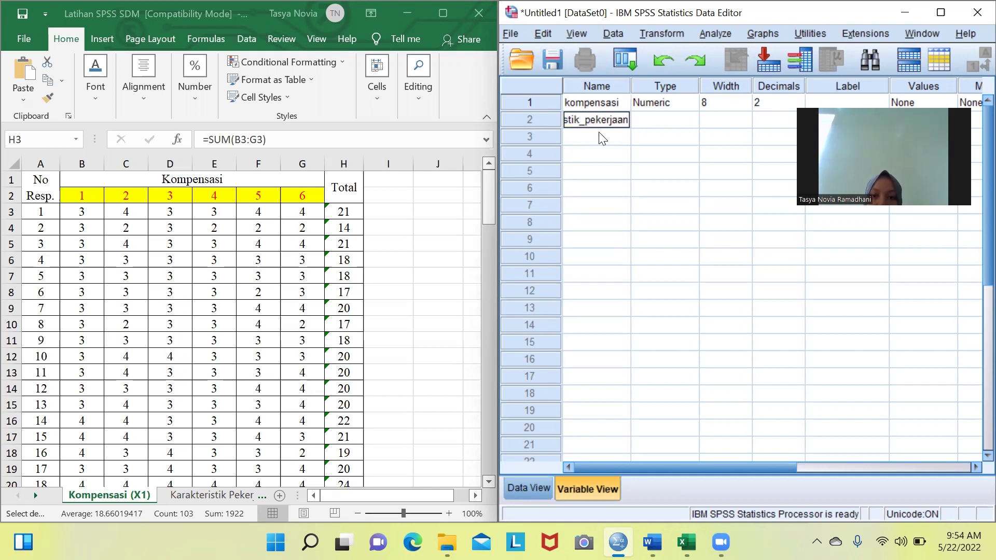
{"action": "left_click", "coordinate": [599, 131]}
{"action": "type", "text": "gaya"}
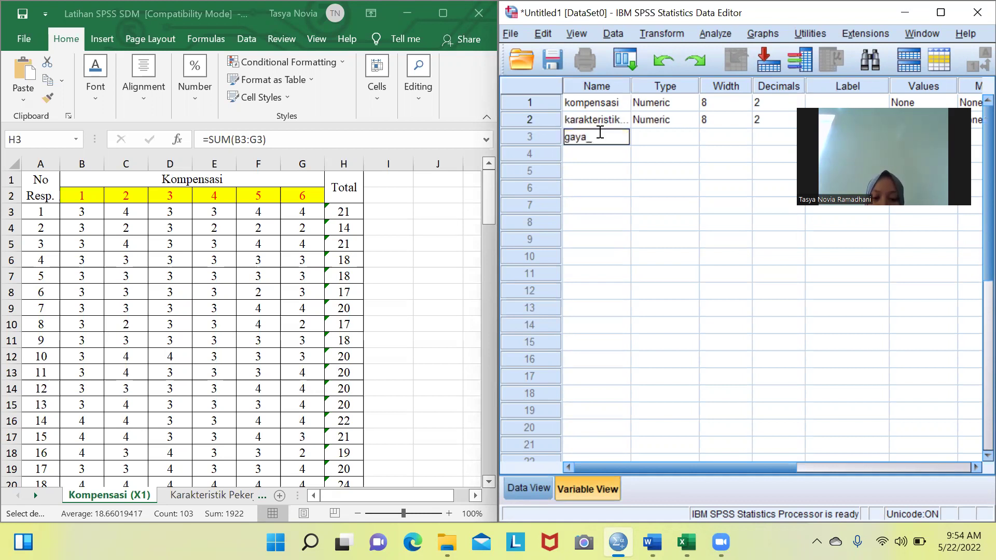
{"action": "type", "text": "_kepemimpinan"}
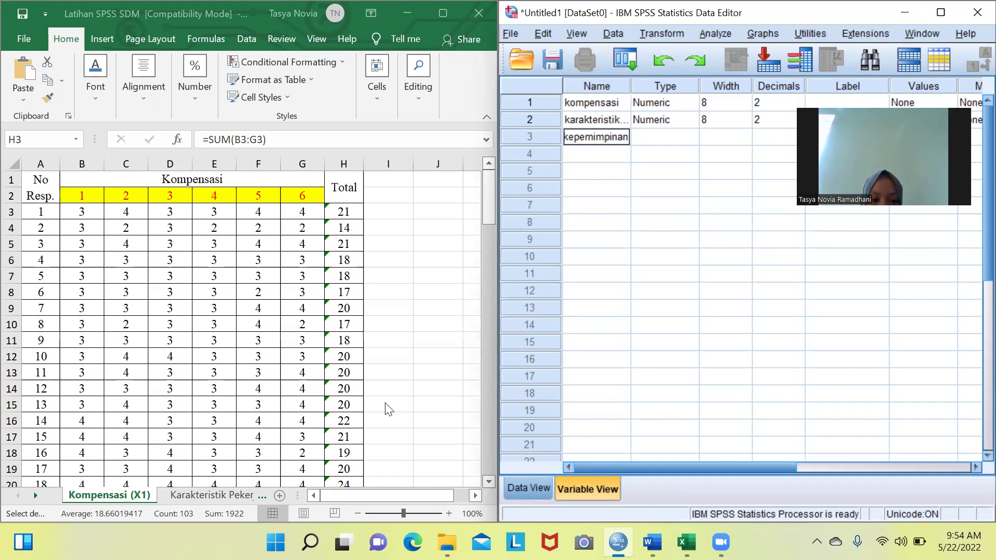
- Browse the sheet names in the Excel workbook and add motivasi as the fourth variable in SPSS
{"action": "left_click", "coordinate": [32, 495]}
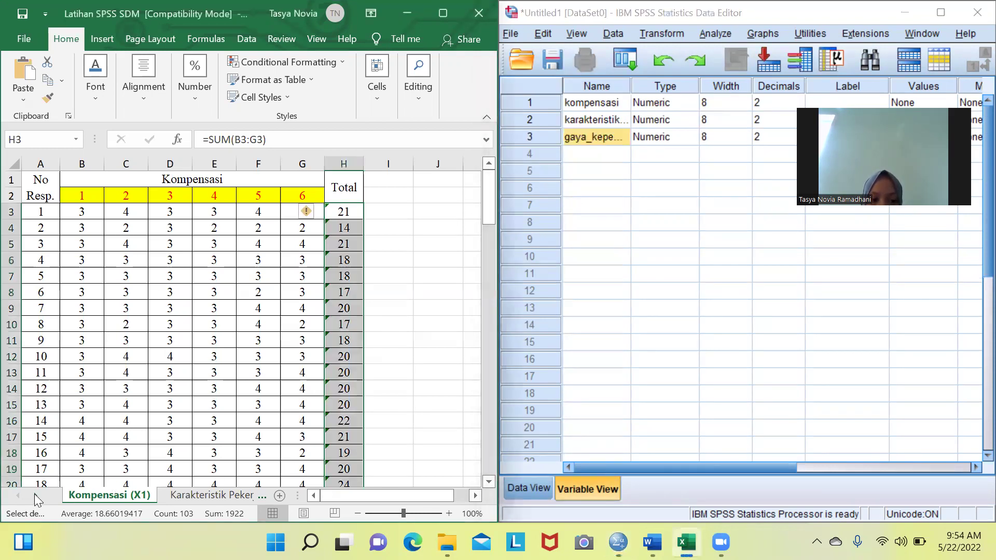
{"action": "left_click", "coordinate": [35, 494]}
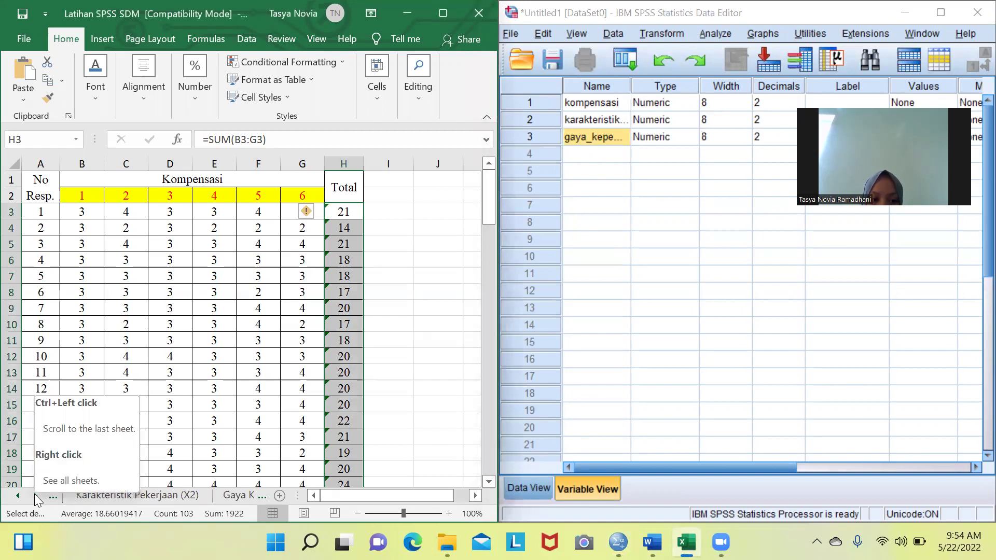
{"action": "left_click", "coordinate": [34, 494]}
{"action": "left_click", "coordinate": [34, 494]}
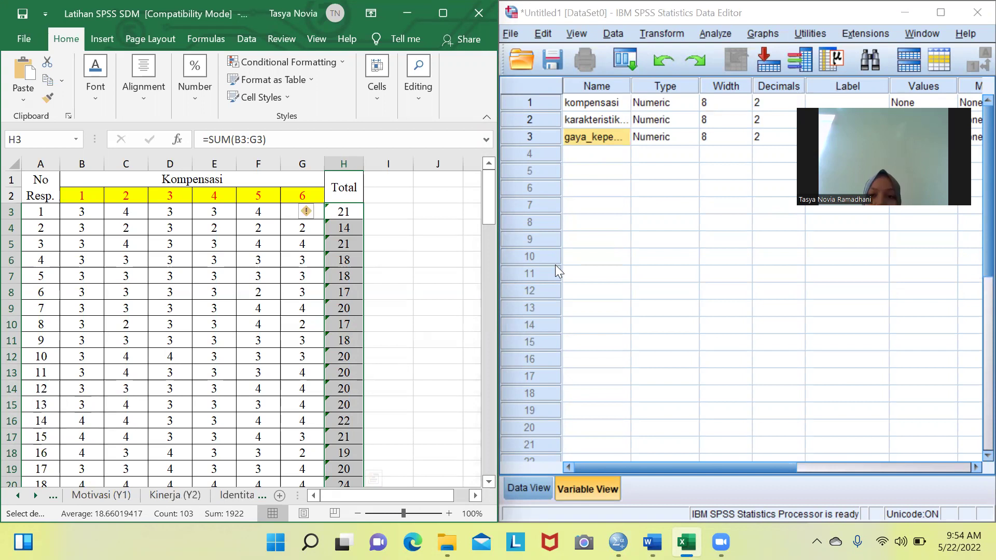
{"action": "left_click", "coordinate": [605, 150]}
{"action": "type", "text": "motivasi"}
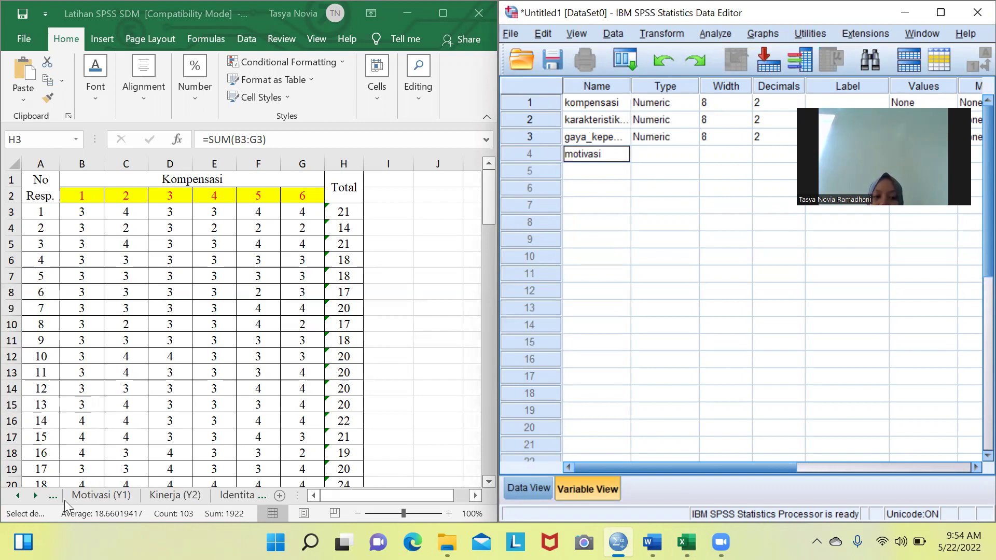
{"action": "left_click", "coordinate": [20, 499]}
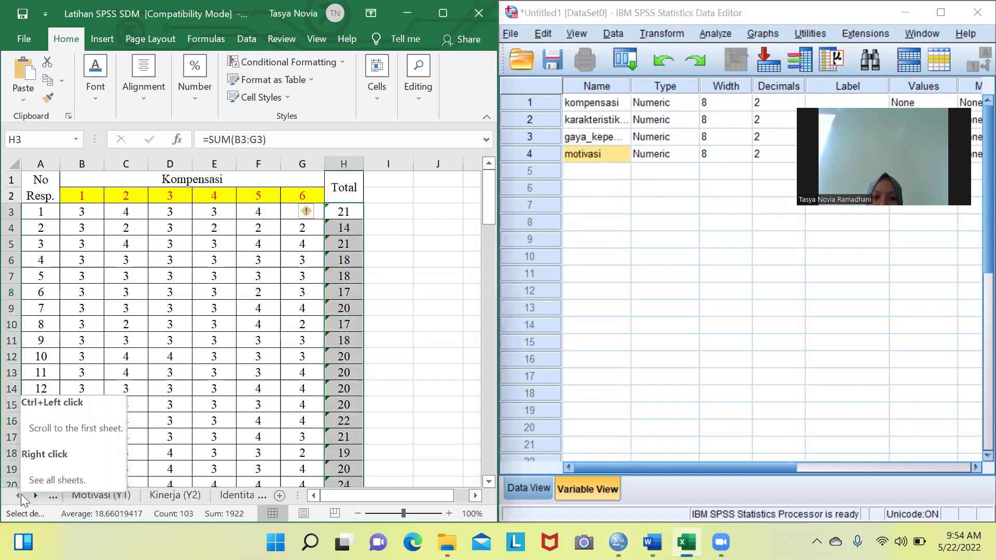
{"action": "left_click", "coordinate": [20, 497]}
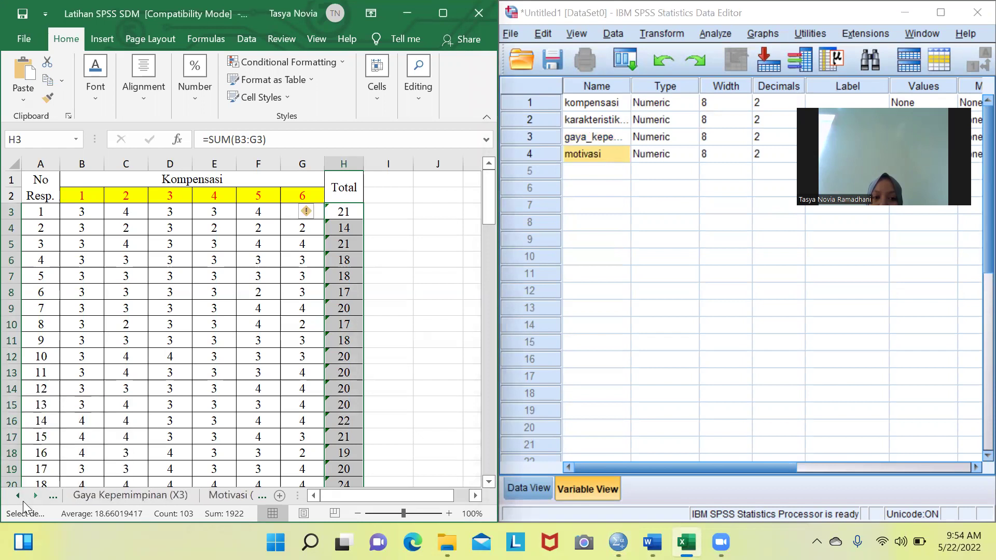
{"action": "left_click", "coordinate": [17, 499]}
{"action": "left_click", "coordinate": [17, 499]}
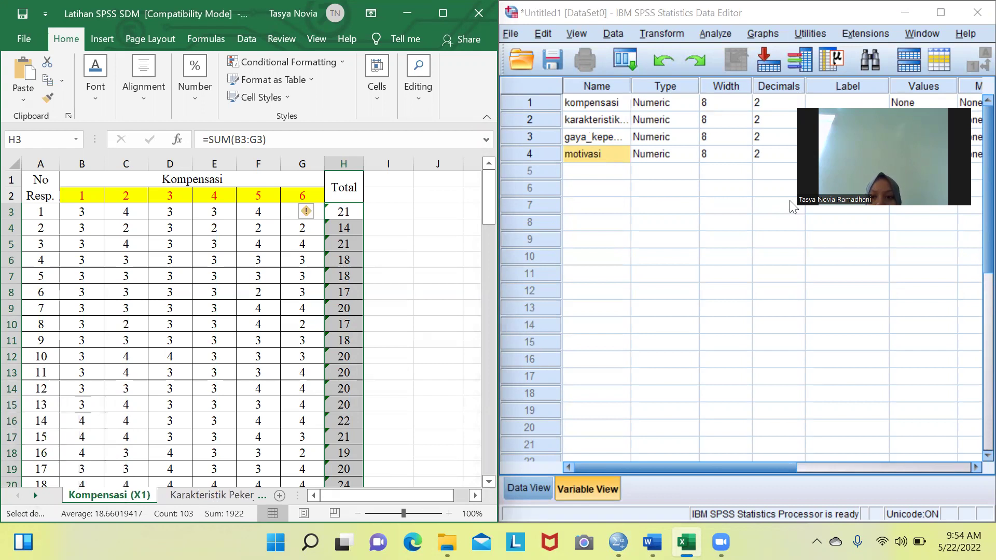
- Set the measurement level of all four variables to Scale
{"action": "left_click", "coordinate": [970, 467]}
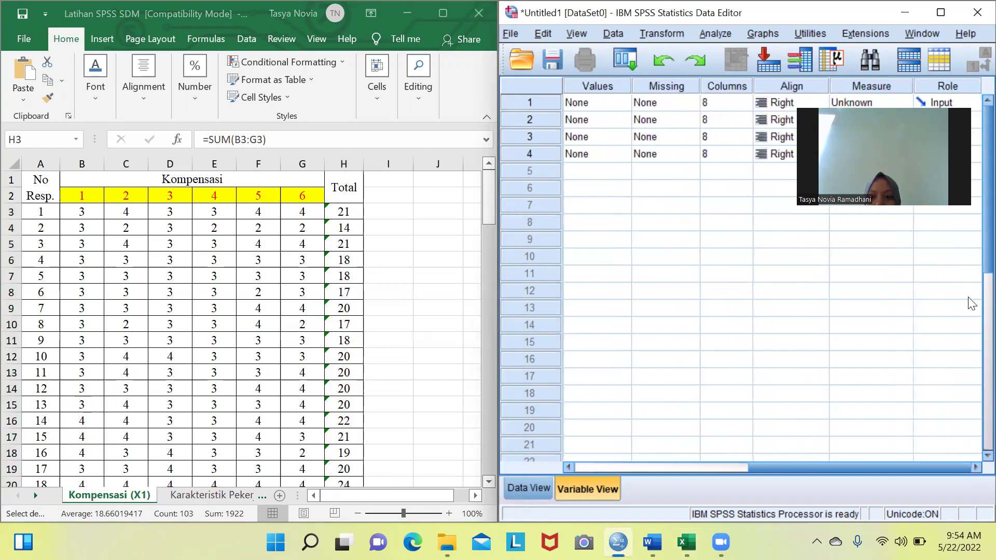
{"action": "left_click", "coordinate": [863, 104]}
{"action": "left_click", "coordinate": [862, 117]}
{"action": "left_click", "coordinate": [862, 121]}
{"action": "left_click", "coordinate": [863, 134]}
{"action": "left_click", "coordinate": [863, 136]}
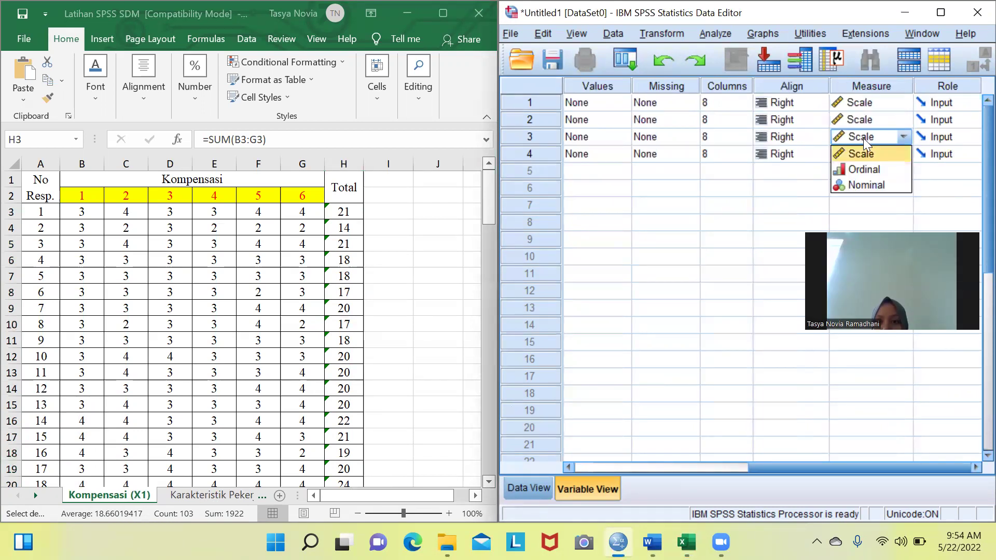
{"action": "left_click", "coordinate": [863, 151]}
{"action": "left_click", "coordinate": [863, 156]}
{"action": "left_click", "coordinate": [863, 170]}
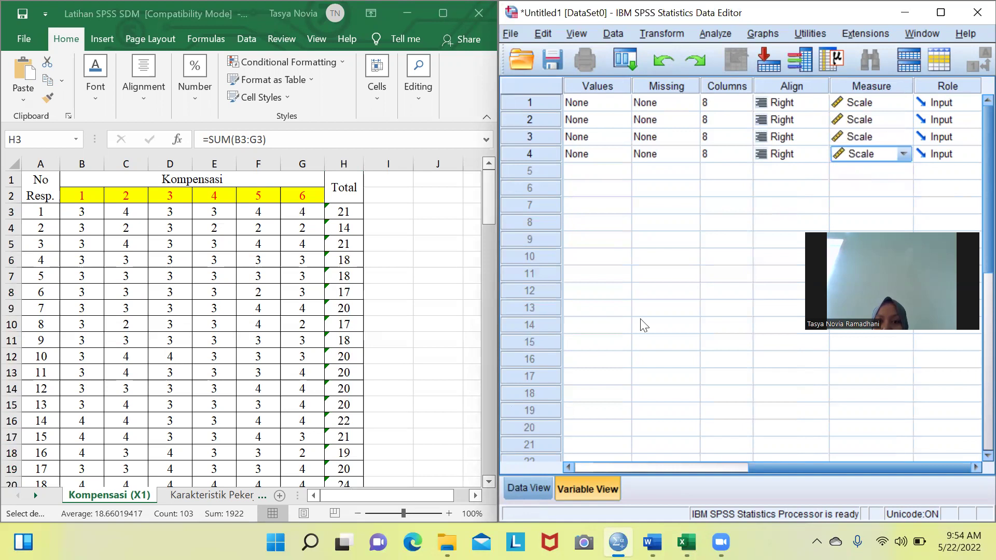
- Show the data grid and widen the kompensasi, karakteristik_pekerjaan and gaya_kepemimpinan columns to fit their full names
{"action": "left_click", "coordinate": [564, 460]}
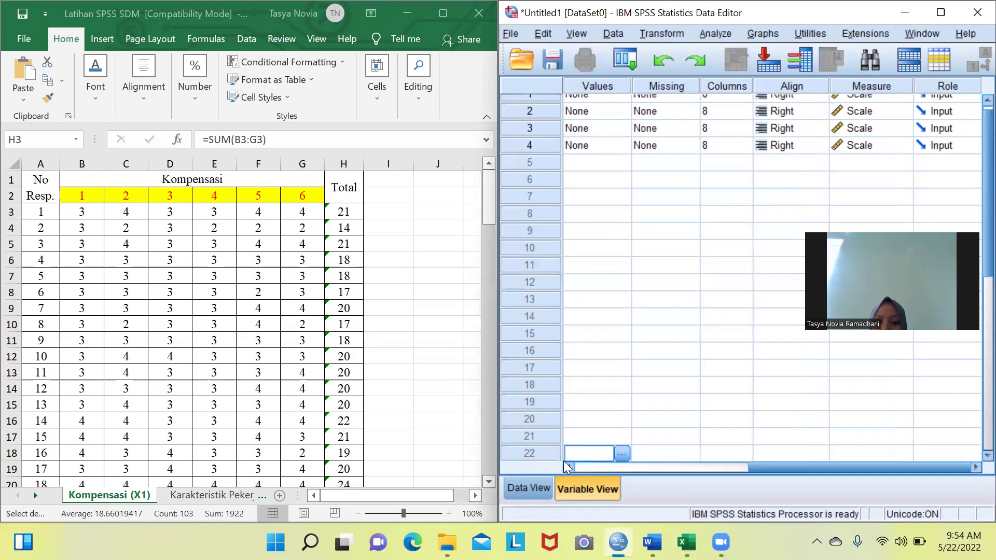
{"action": "left_click", "coordinate": [547, 489]}
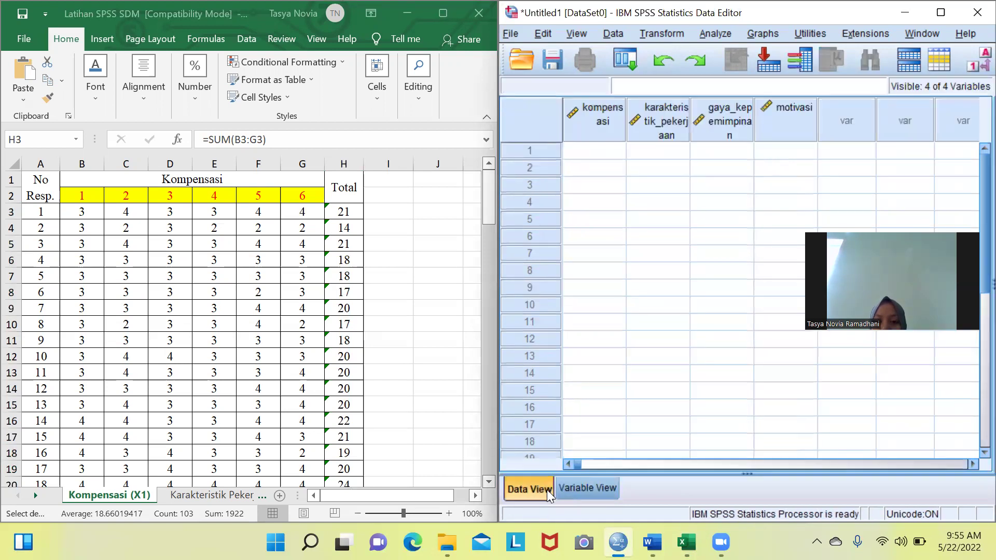
{"action": "left_click", "coordinate": [622, 113]}
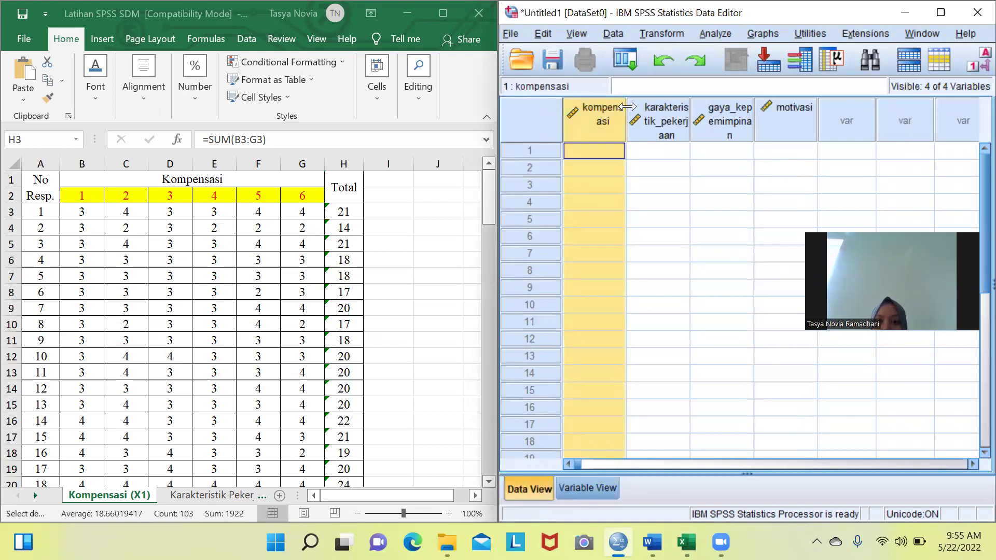
{"action": "left_click_drag", "start_coordinate": [627, 107], "coordinate": [647, 106]}
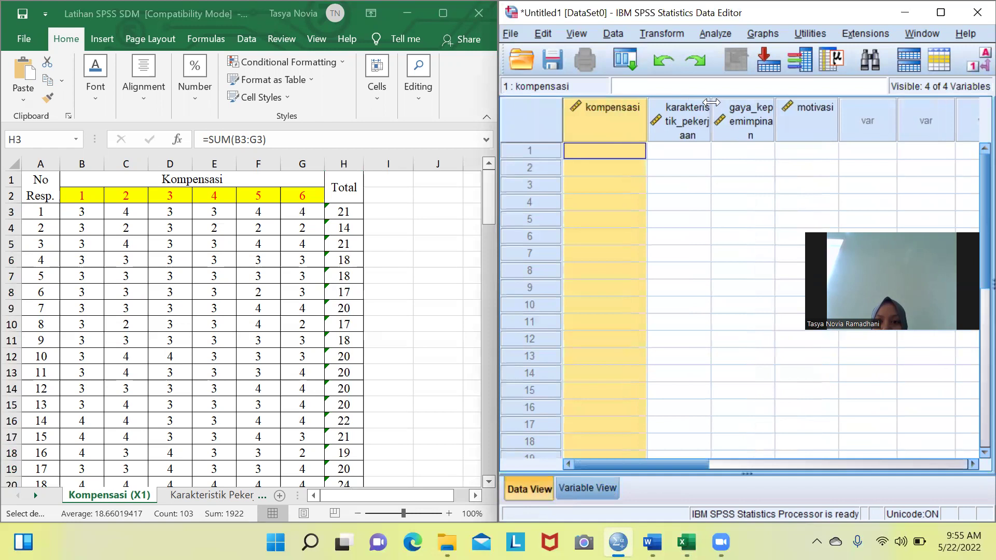
{"action": "left_click_drag", "start_coordinate": [709, 99], "coordinate": [774, 101]}
{"action": "left_click_drag", "start_coordinate": [838, 108], "coordinate": [894, 101]}
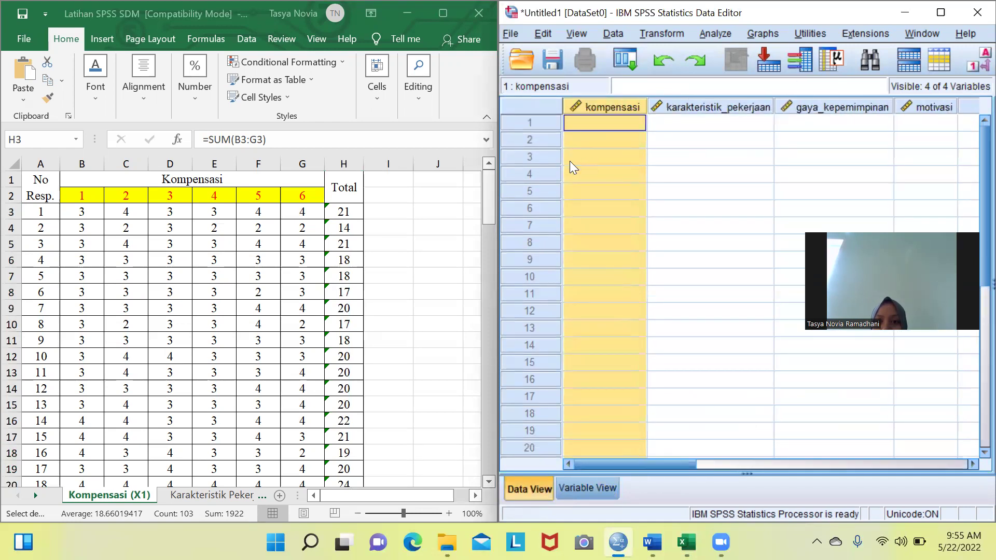
- In Excel, copy the Total values H3:H105 from the Kompensasi (X1) sheet
{"action": "left_click", "coordinate": [342, 213]}
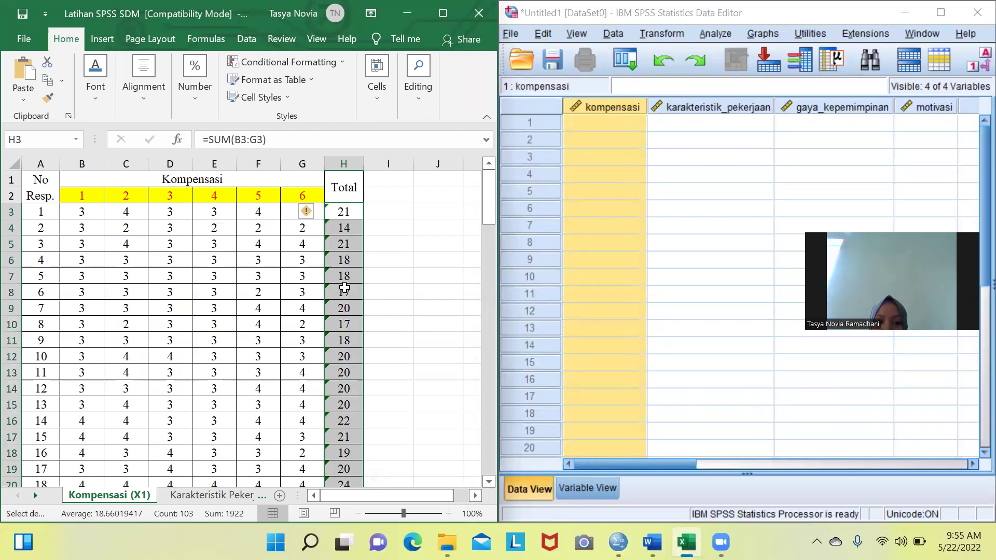
{"action": "left_click", "coordinate": [490, 482]}
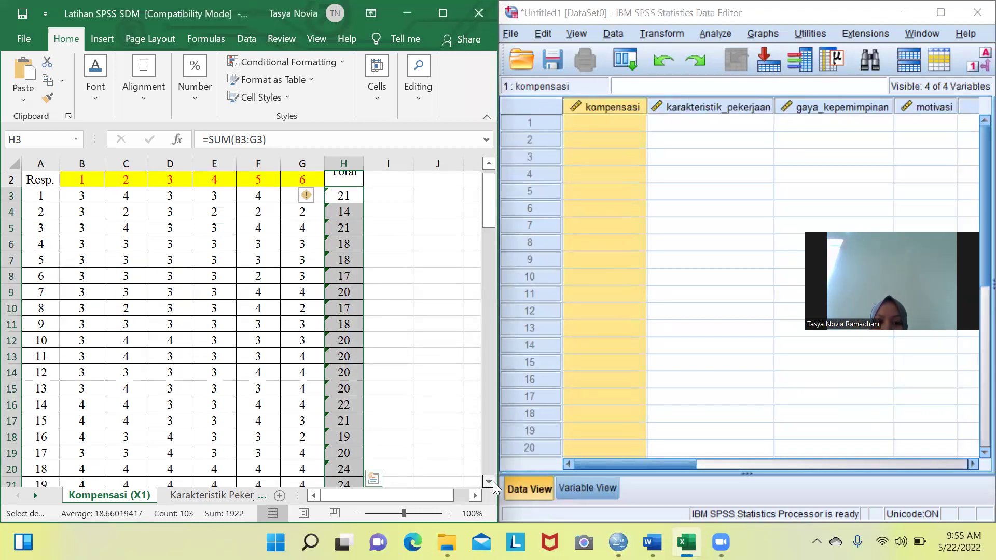
{"action": "scroll", "coordinate": [493, 482], "scroll_direction": "down", "scroll_amount": 10}
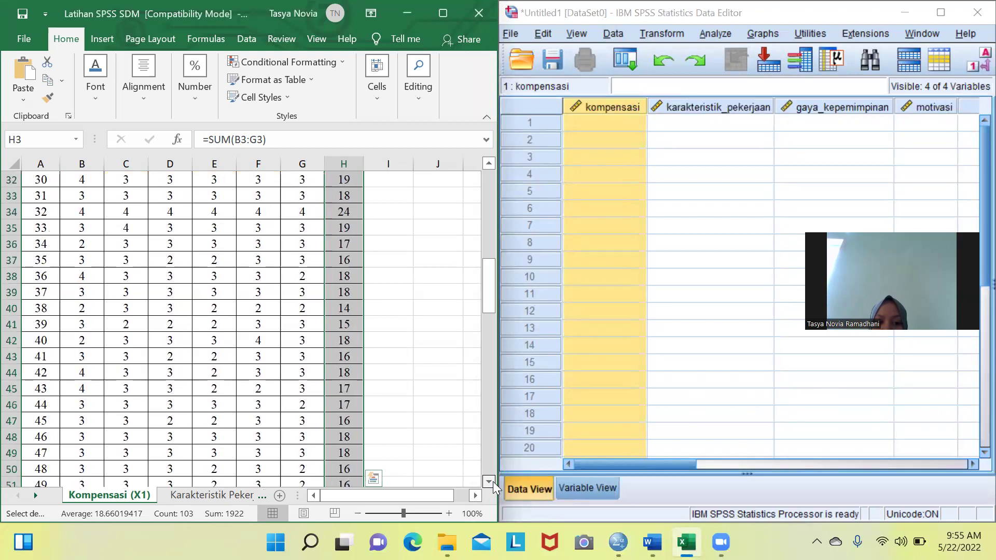
{"action": "scroll", "coordinate": [493, 481], "scroll_direction": "down", "scroll_amount": 11}
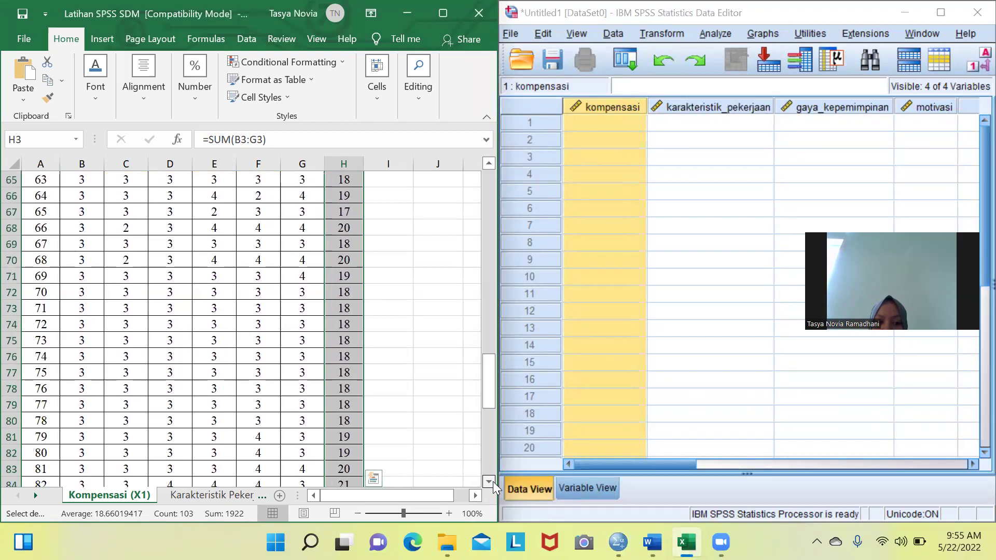
{"action": "scroll", "coordinate": [493, 482], "scroll_direction": "down", "scroll_amount": 9}
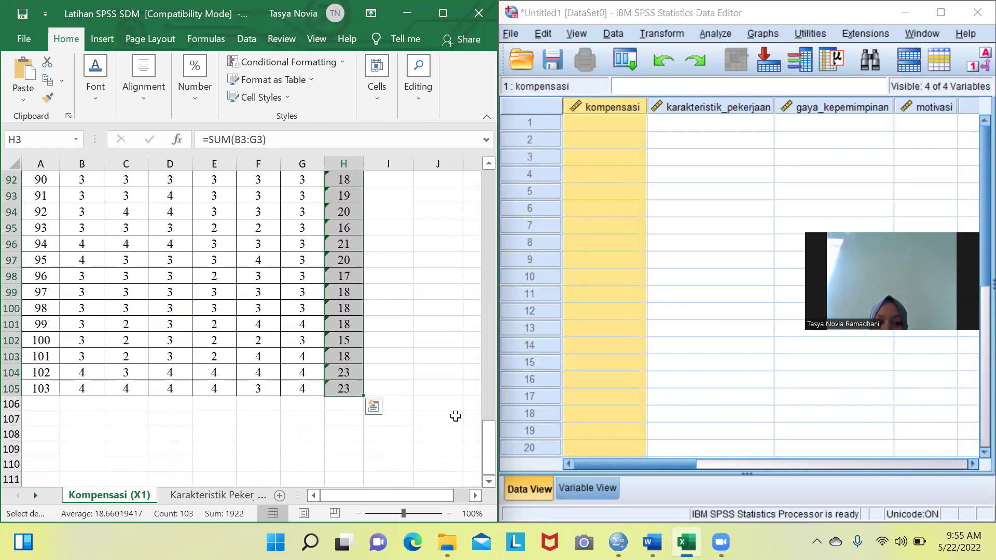
{"action": "right_click", "coordinate": [343, 356]}
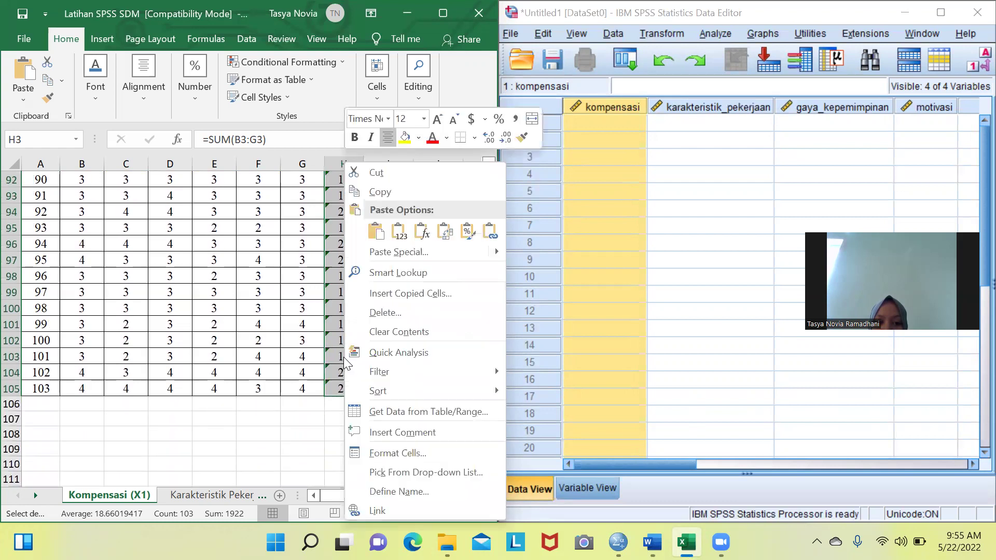
{"action": "left_click", "coordinate": [408, 193]}
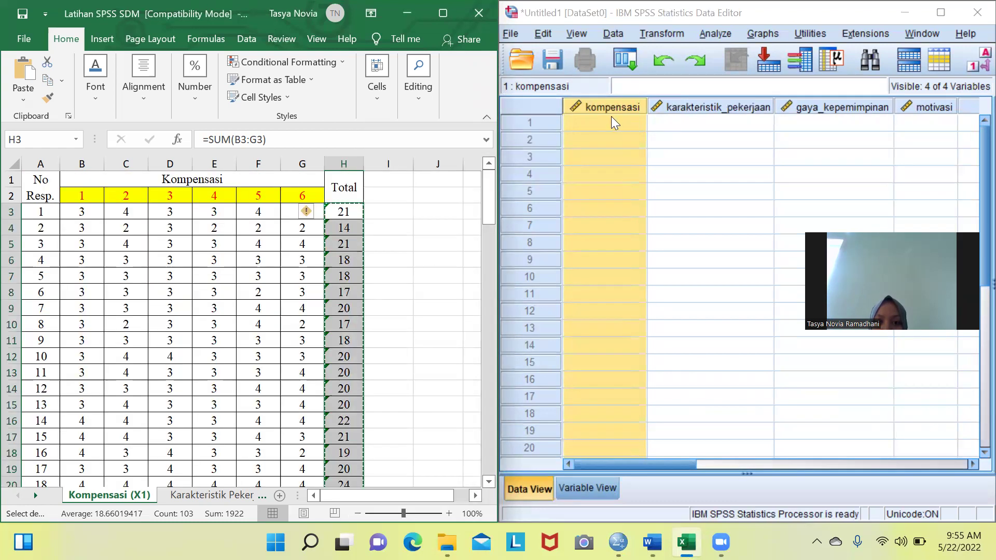
- In SPSS, paste the copied totals into the kompensasi column from case 1 and review them down to the last case
{"action": "left_click", "coordinate": [611, 120]}
{"action": "right_click", "coordinate": [611, 122]}
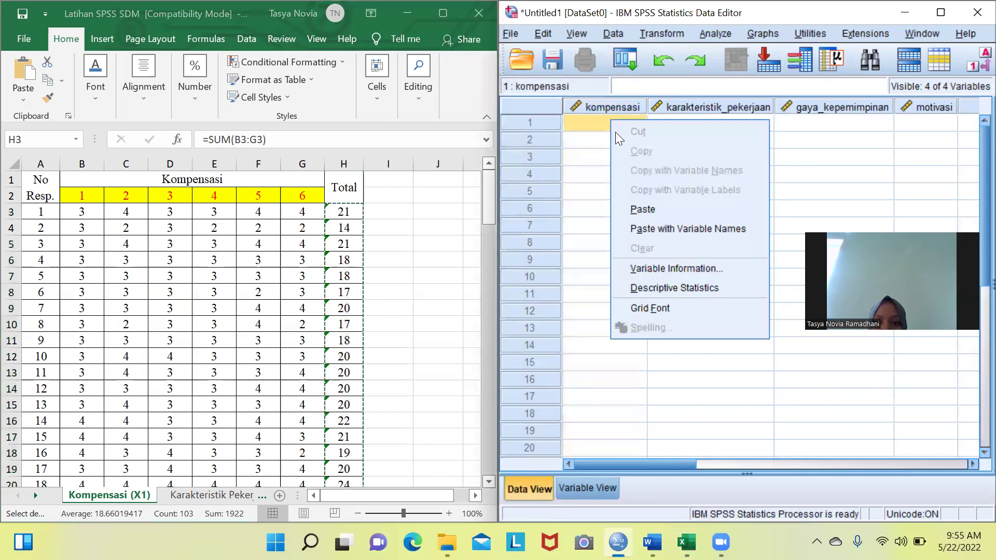
{"action": "left_click", "coordinate": [637, 210]}
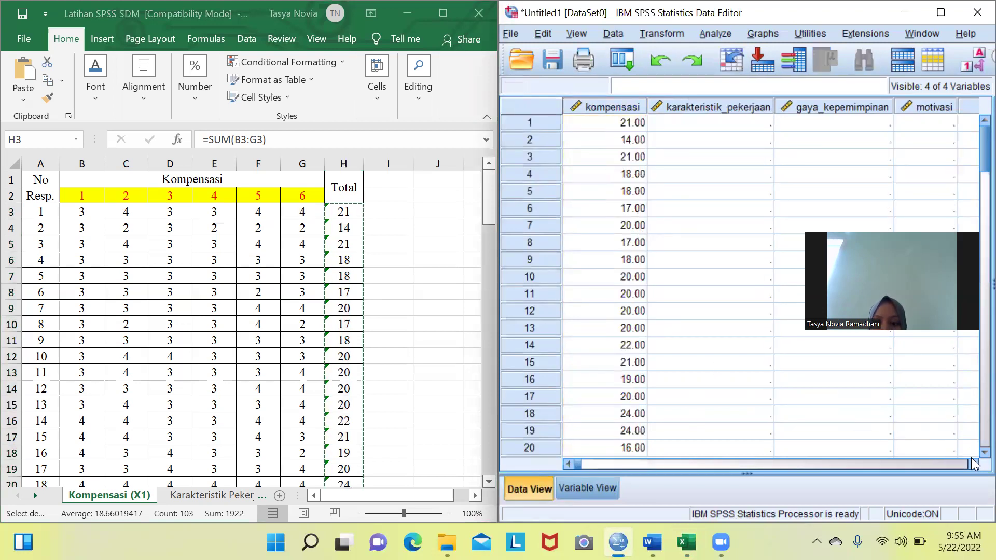
{"action": "scroll", "coordinate": [972, 449], "scroll_direction": "down", "scroll_amount": 6}
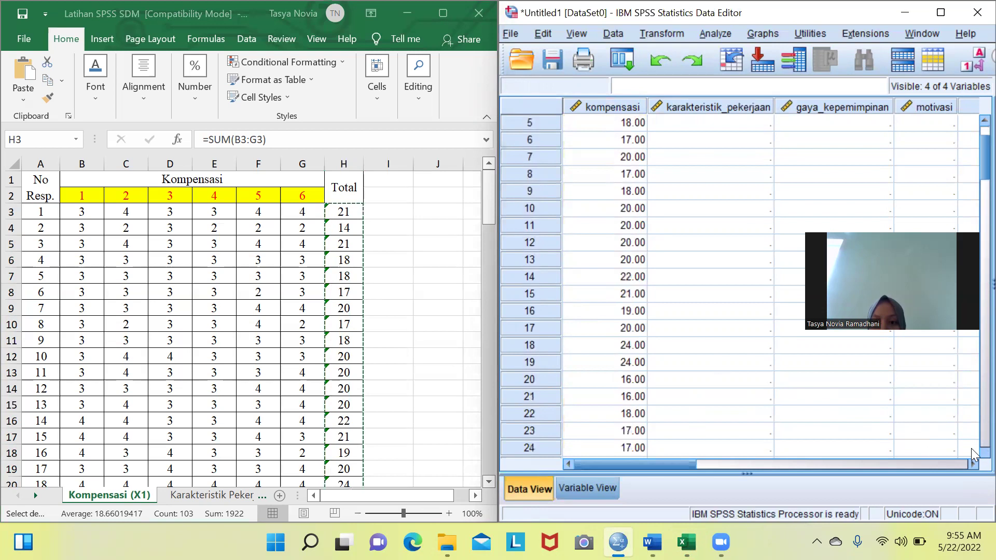
{"action": "scroll", "coordinate": [972, 449], "scroll_direction": "down", "scroll_amount": 10}
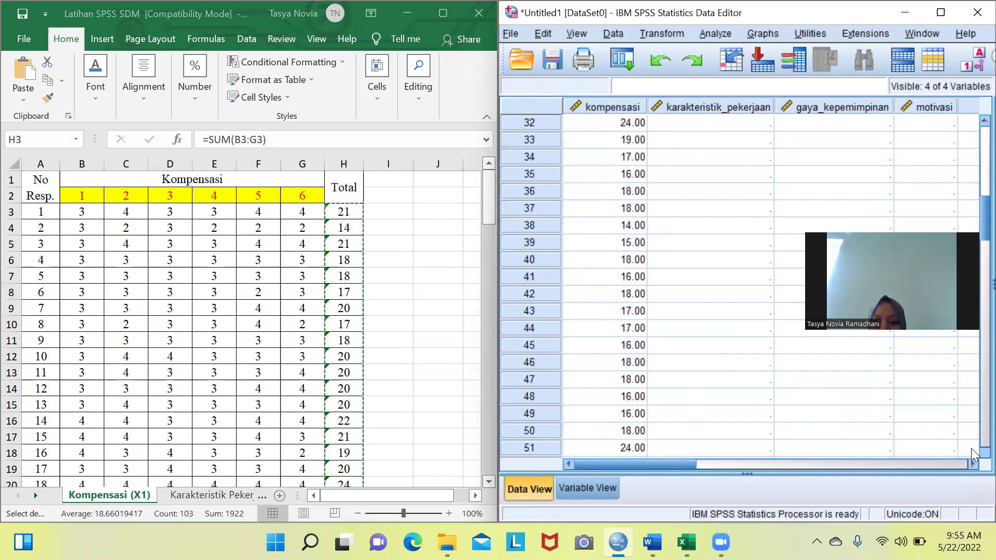
{"action": "scroll", "coordinate": [971, 448], "scroll_direction": "down", "scroll_amount": 10}
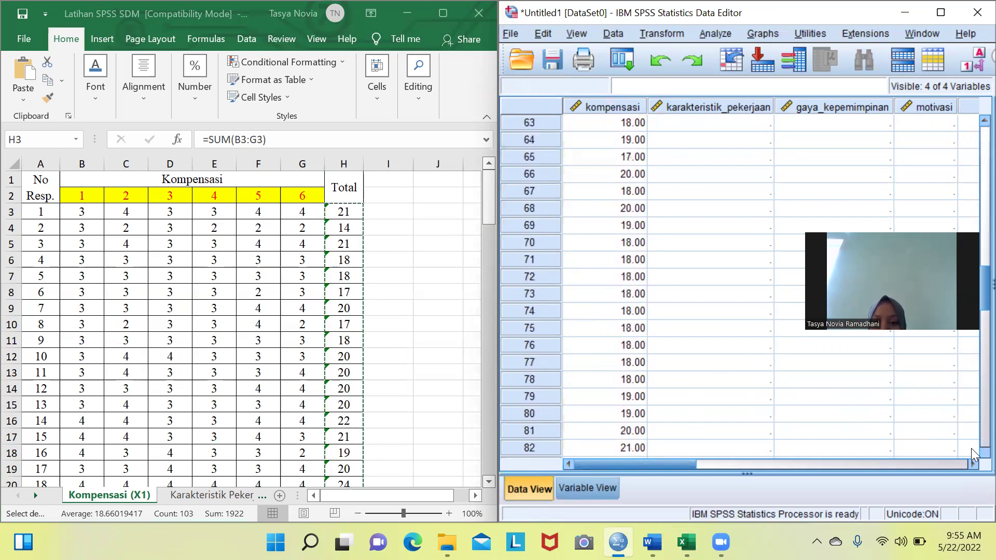
{"action": "scroll", "coordinate": [971, 448], "scroll_direction": "down", "scroll_amount": 5}
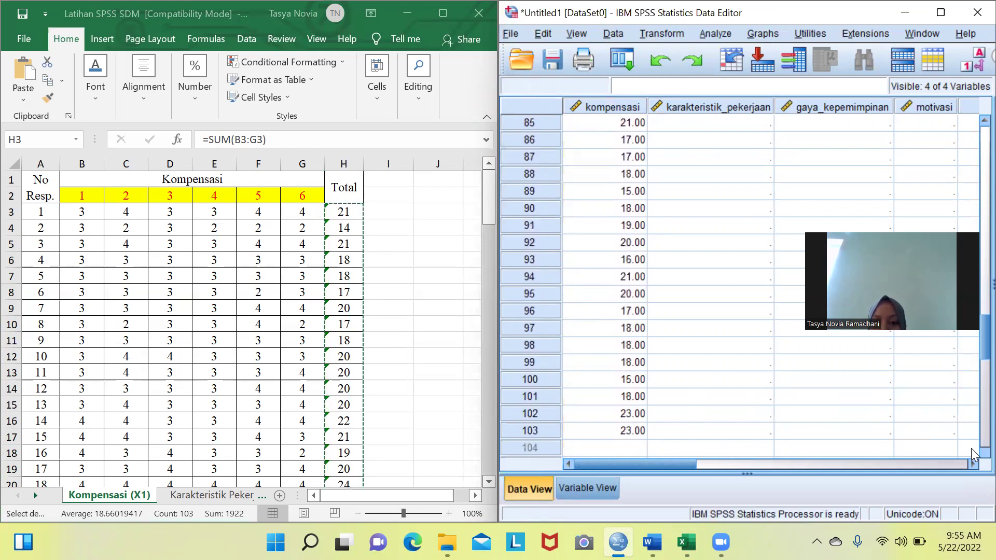
- In Excel, copy the Total values in column G, starting at G3, from the Karakteristik Pekerjaan (X2) sheet
{"action": "left_click", "coordinate": [229, 497]}
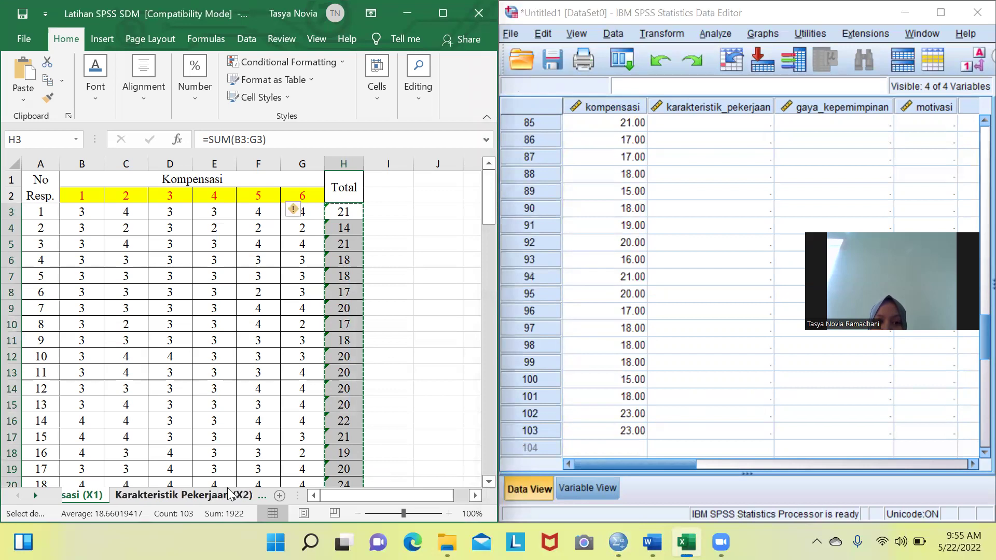
{"action": "left_click", "coordinate": [228, 494]}
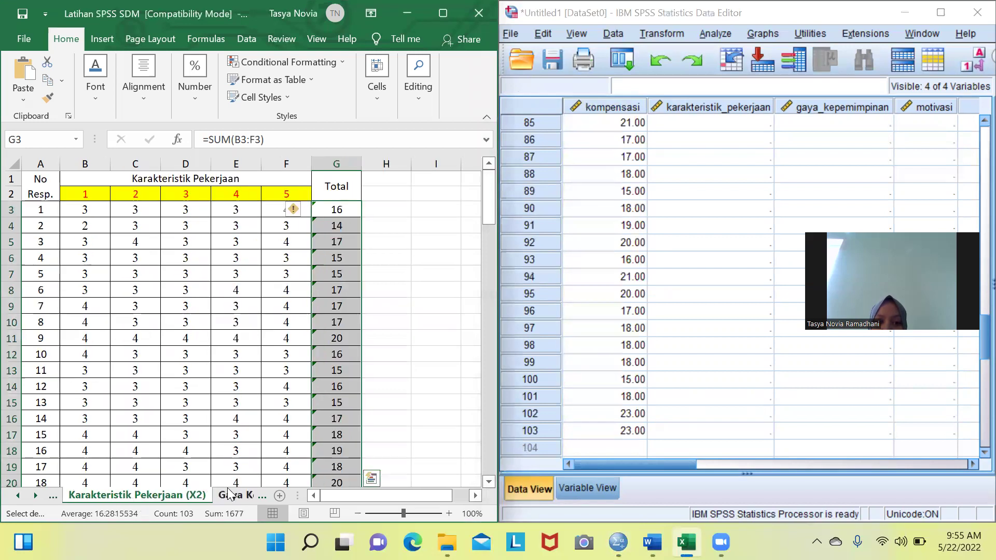
{"action": "right_click", "coordinate": [343, 272]}
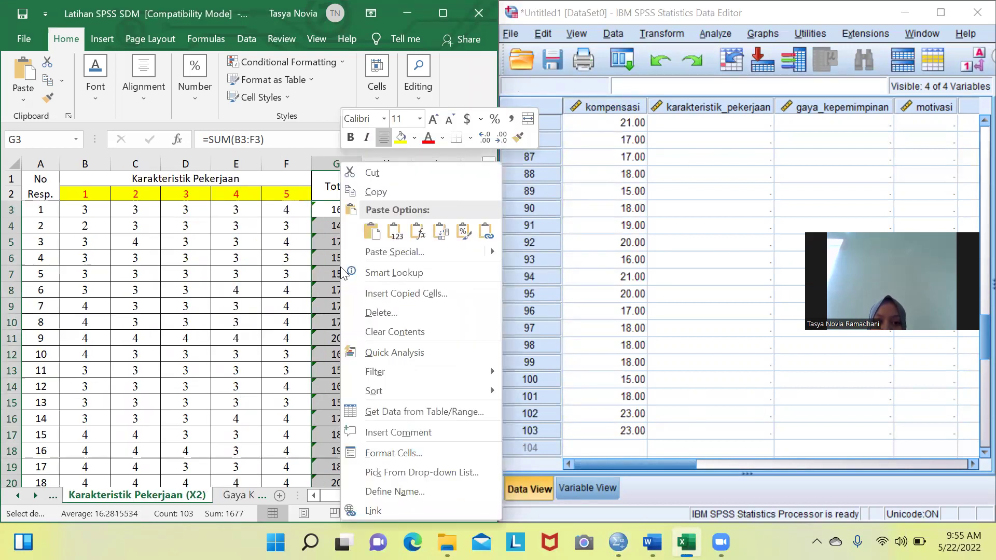
{"action": "left_click", "coordinate": [383, 194]}
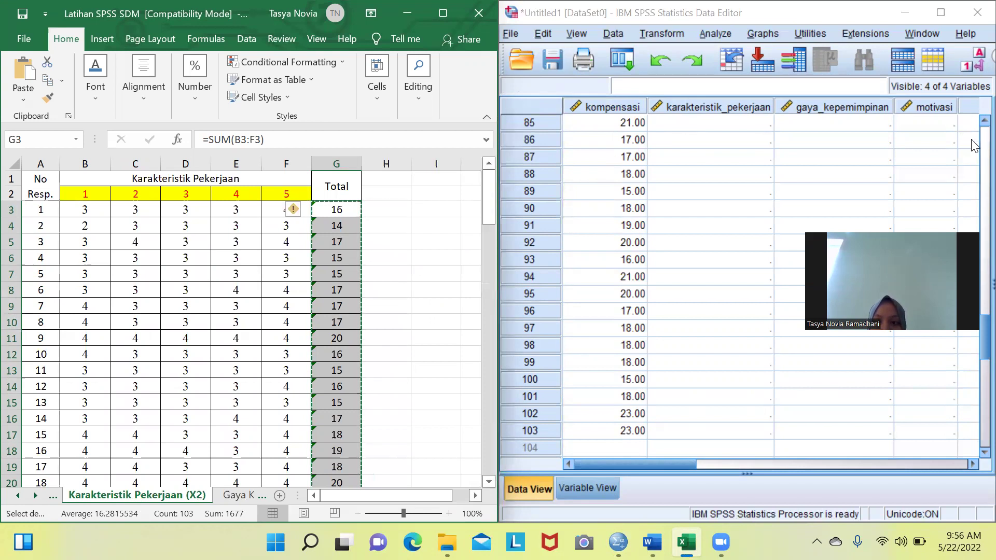
- In SPSS, paste the copied totals into the karakteristik_pekerjaan column from case 1
{"action": "scroll", "coordinate": [974, 146], "scroll_direction": "up", "scroll_amount": 20}
{"action": "scroll", "coordinate": [973, 138], "scroll_direction": "up", "scroll_amount": 2}
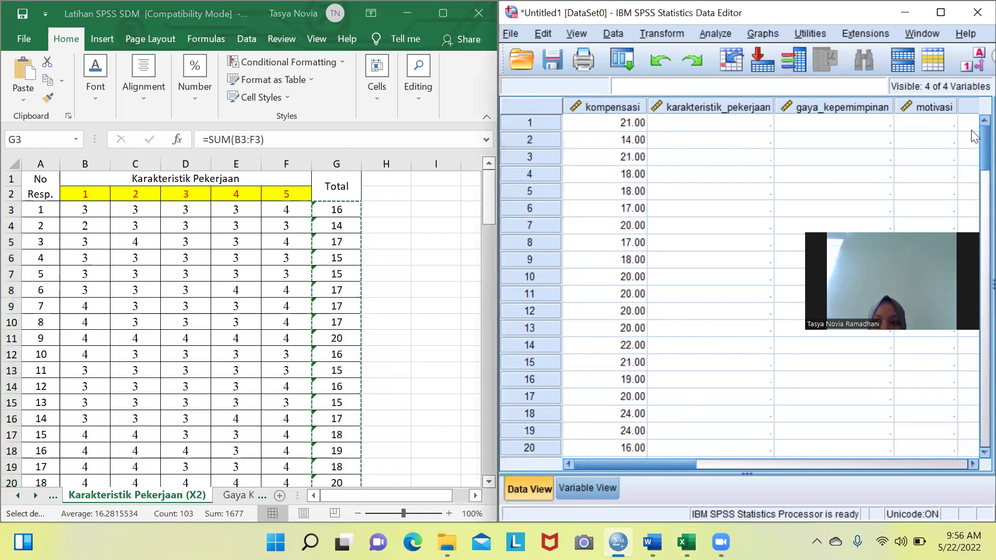
{"action": "left_click", "coordinate": [718, 124]}
{"action": "right_click", "coordinate": [718, 124]}
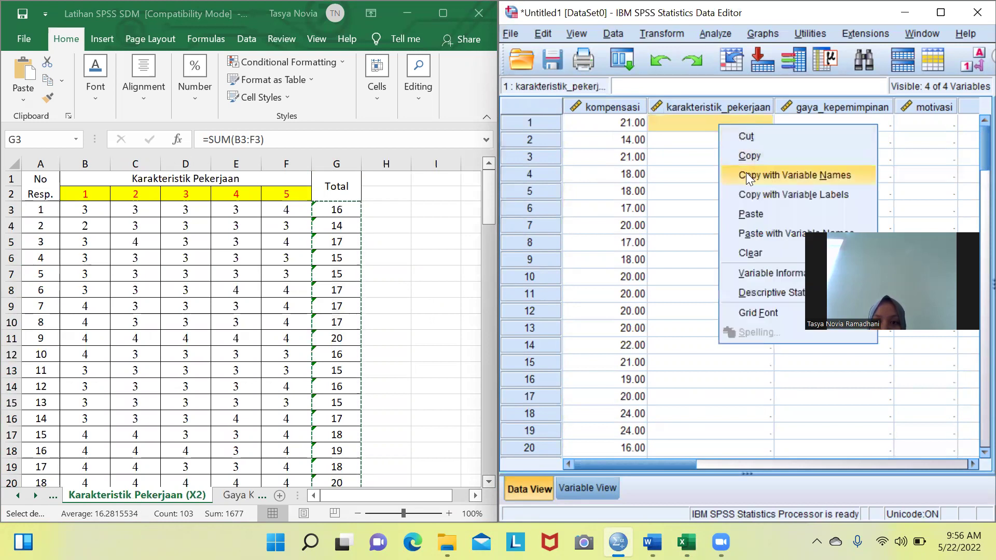
{"action": "left_click", "coordinate": [751, 214]}
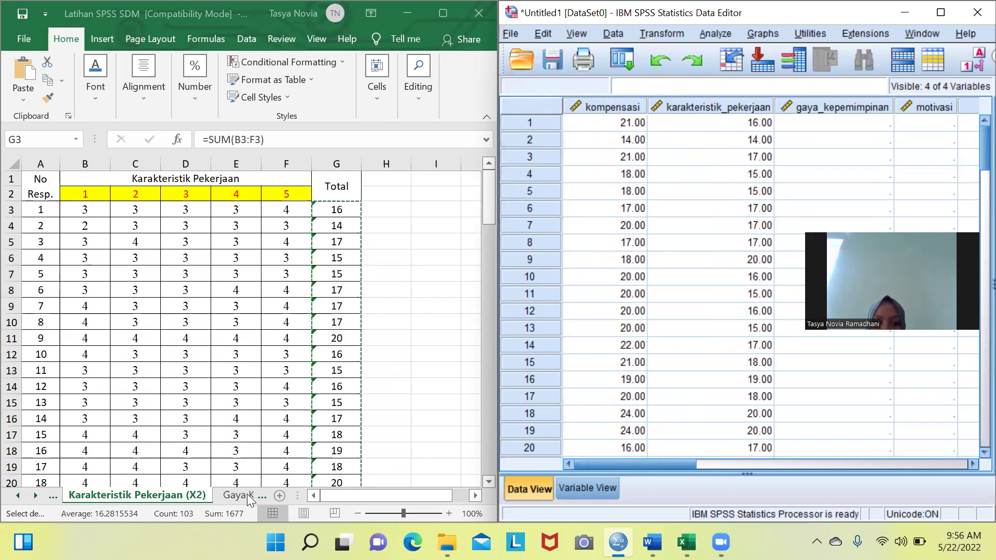
- In Excel, copy the Total values in column H, starting at H3, from the Gaya Kepemimpinan (X3) sheet
{"action": "key", "text": "alt+Tab"}
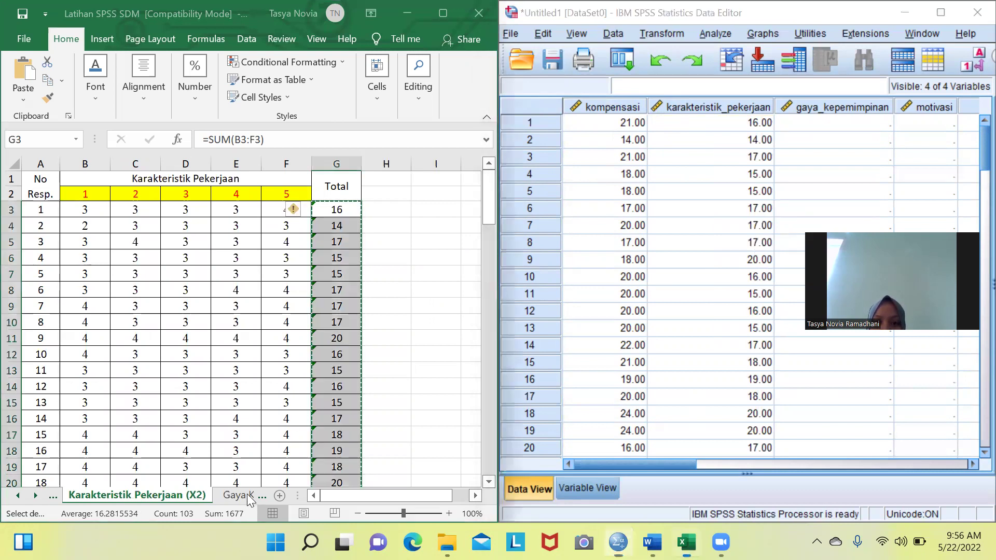
{"action": "left_click", "coordinate": [250, 497]}
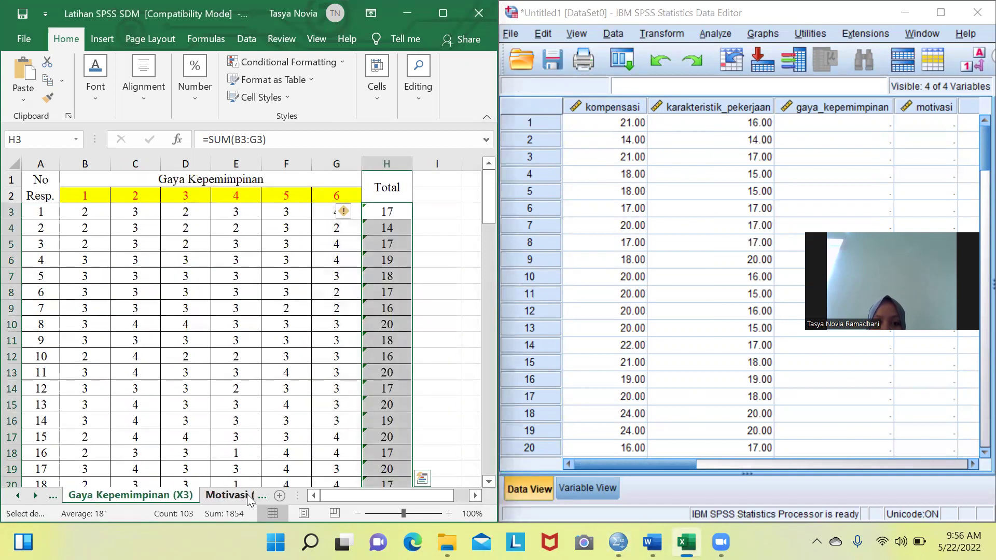
{"action": "right_click", "coordinate": [382, 355]}
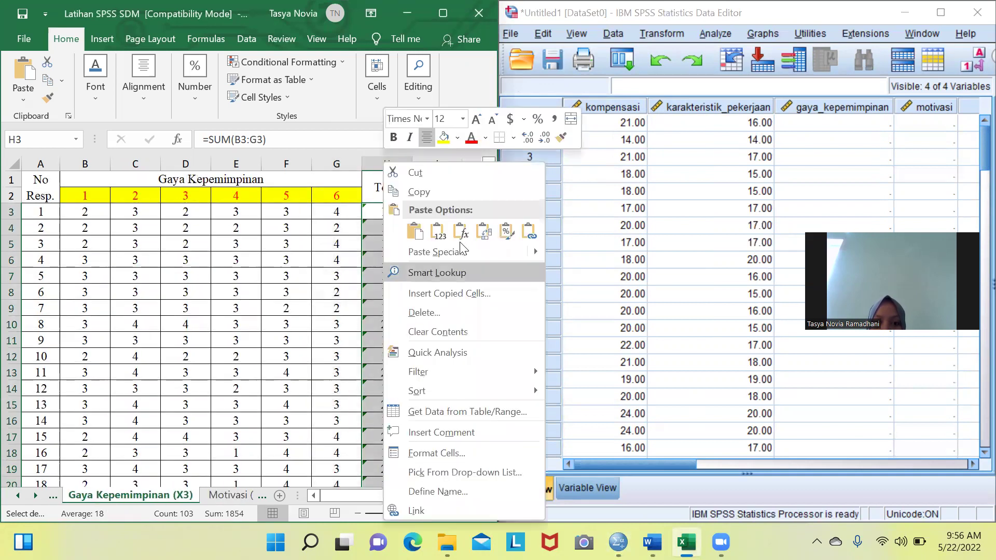
{"action": "left_click", "coordinate": [468, 187]}
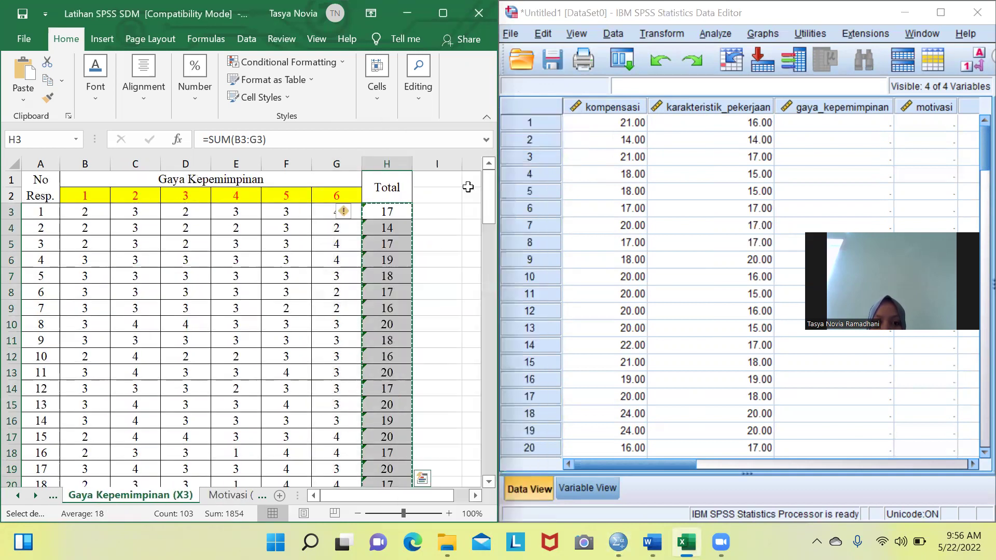
- In SPSS, paste the copied totals into the gaya_kepemimpinan column from case 1
{"action": "left_click", "coordinate": [807, 121]}
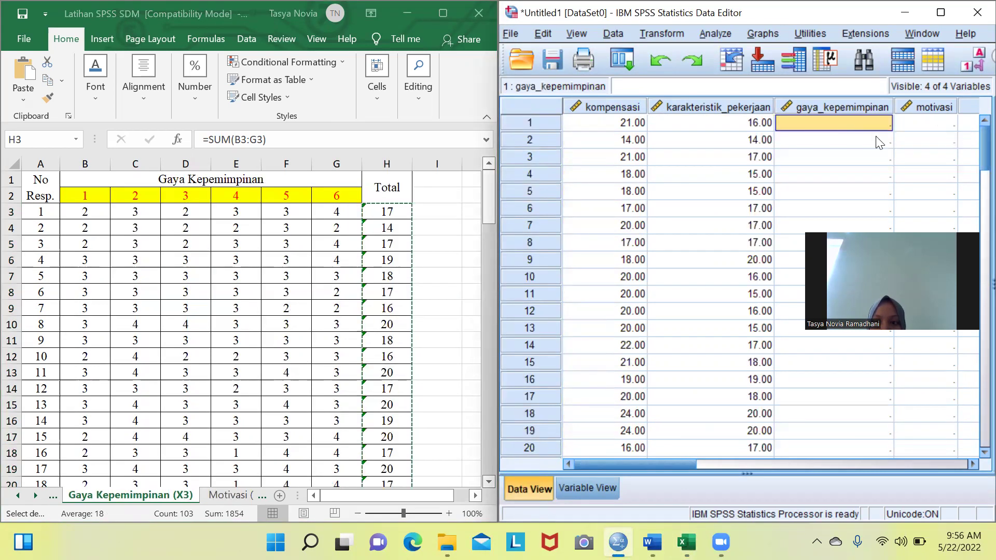
{"action": "right_click", "coordinate": [838, 124]}
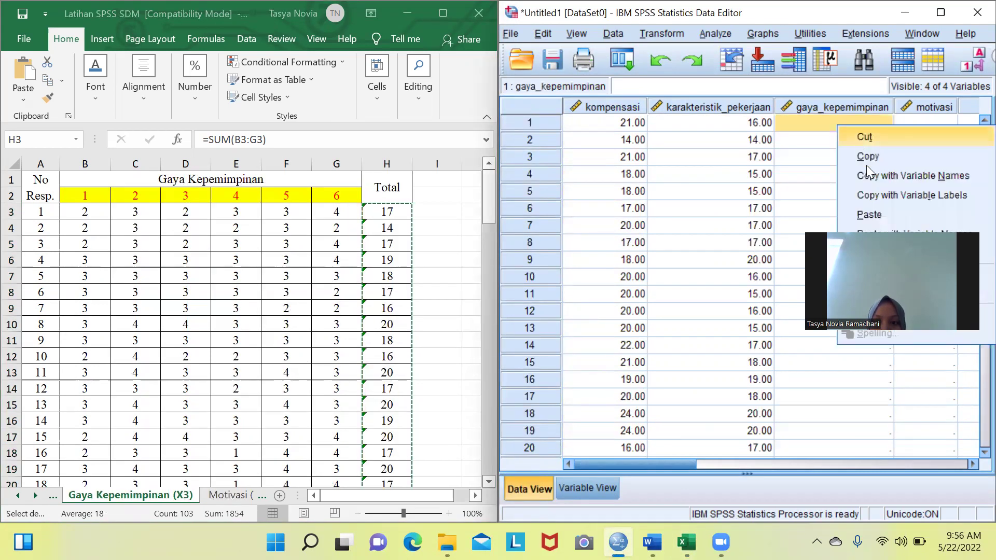
{"action": "left_click", "coordinate": [872, 212]}
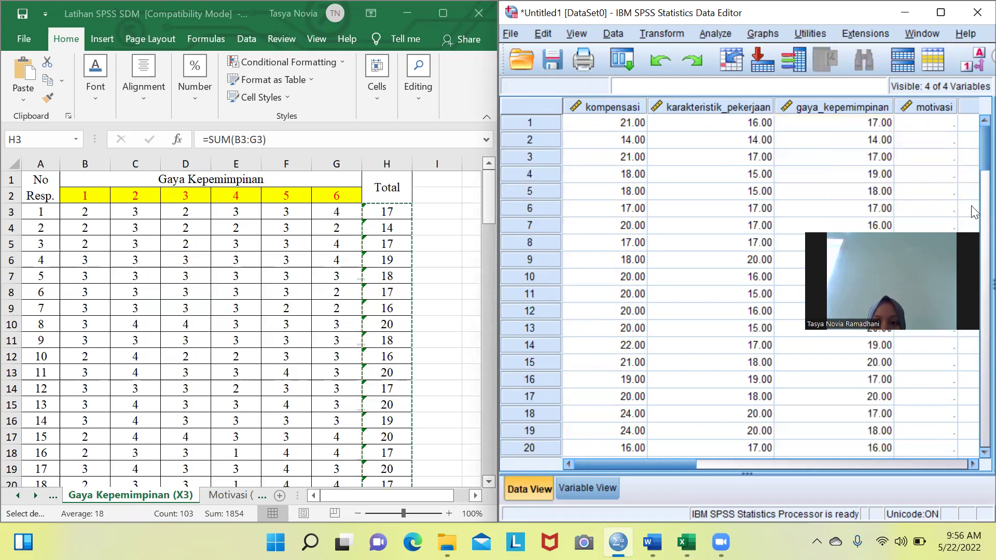
- In Excel, copy the Total values in column G, starting at G3, from the Motivasi (Y1) sheet
{"action": "left_click", "coordinate": [234, 497]}
{"action": "left_click", "coordinate": [225, 496]}
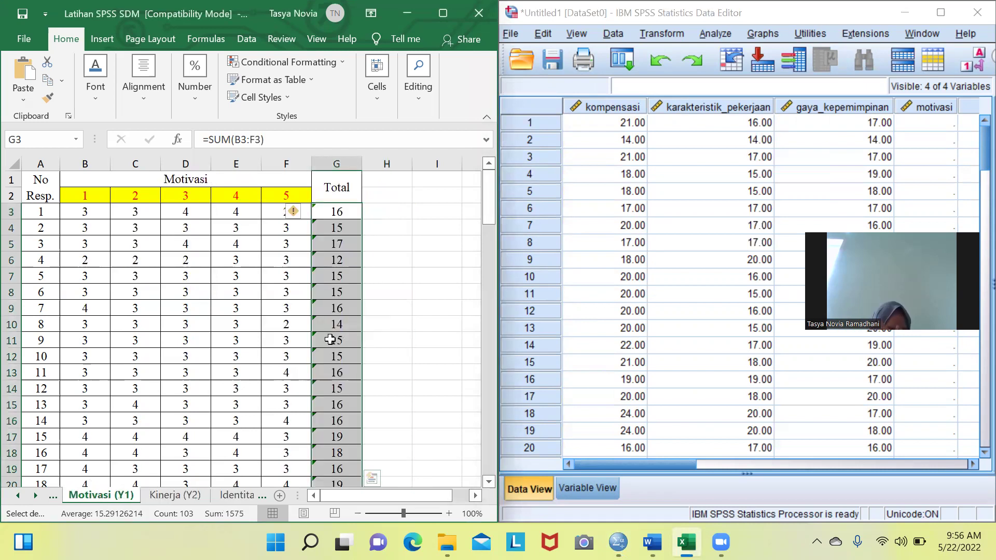
{"action": "right_click", "coordinate": [331, 338]}
{"action": "left_click", "coordinate": [408, 188]}
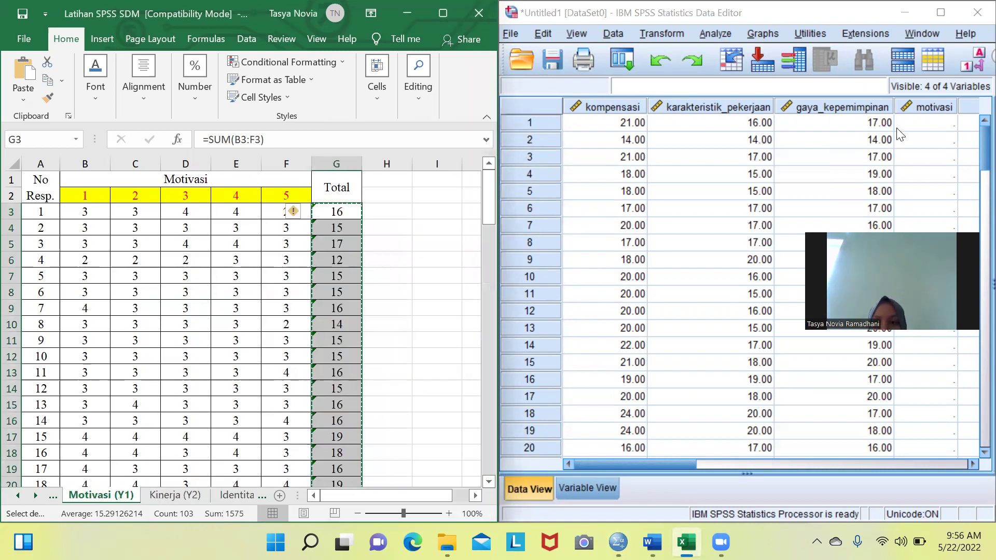
- In SPSS, paste the copied totals into the motivasi column from case 1 and review the data down to the last case
{"action": "left_click", "coordinate": [901, 125]}
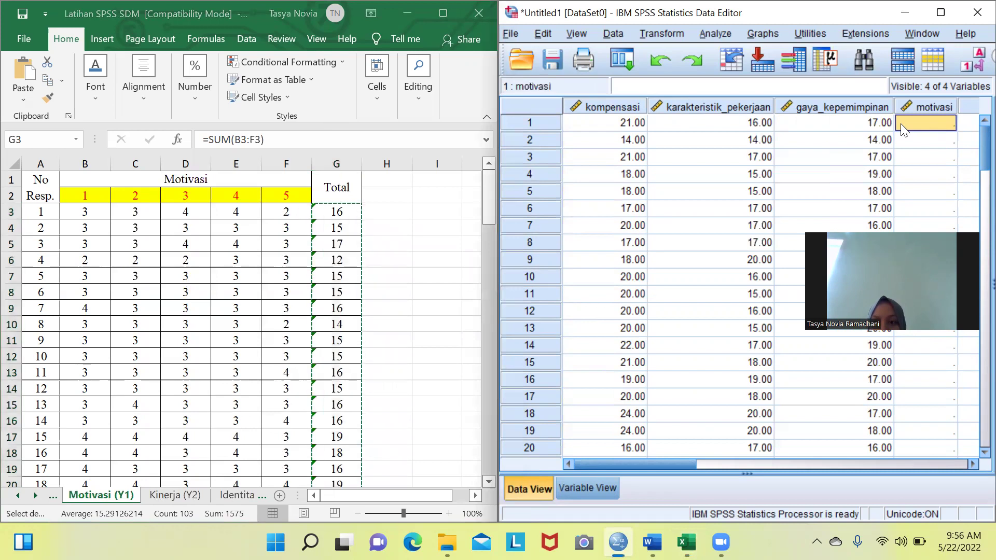
{"action": "right_click", "coordinate": [901, 125]}
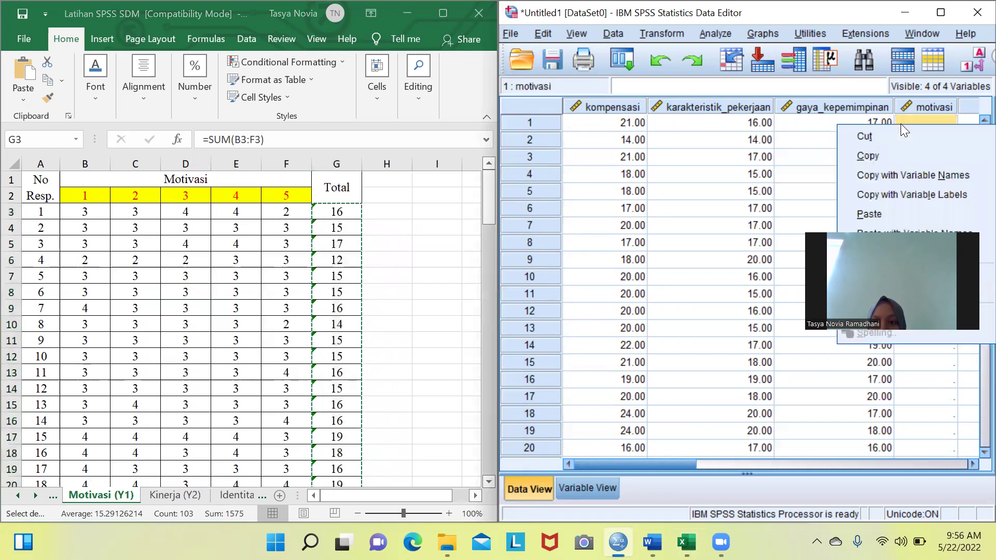
{"action": "left_click", "coordinate": [886, 215]}
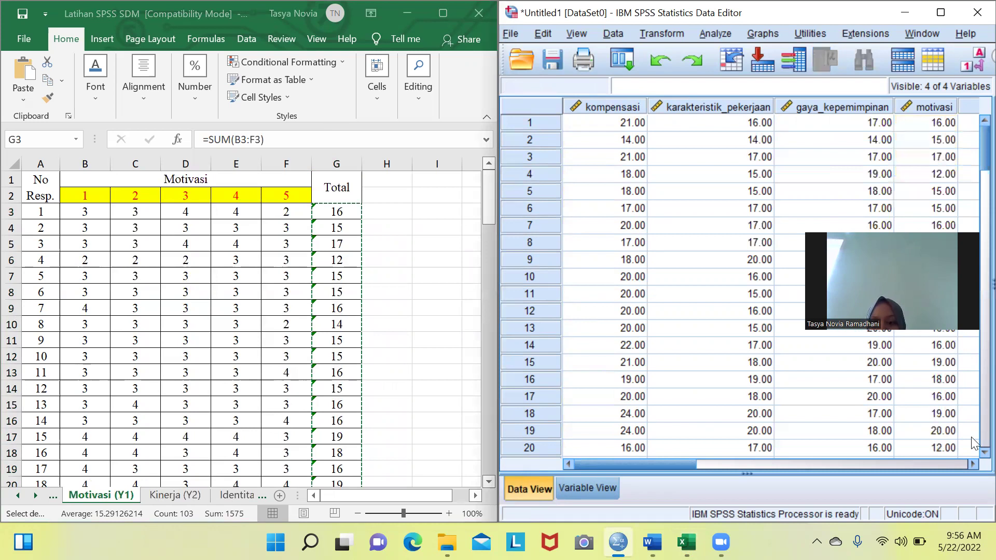
{"action": "scroll", "coordinate": [974, 444], "scroll_direction": "down", "scroll_amount": 20}
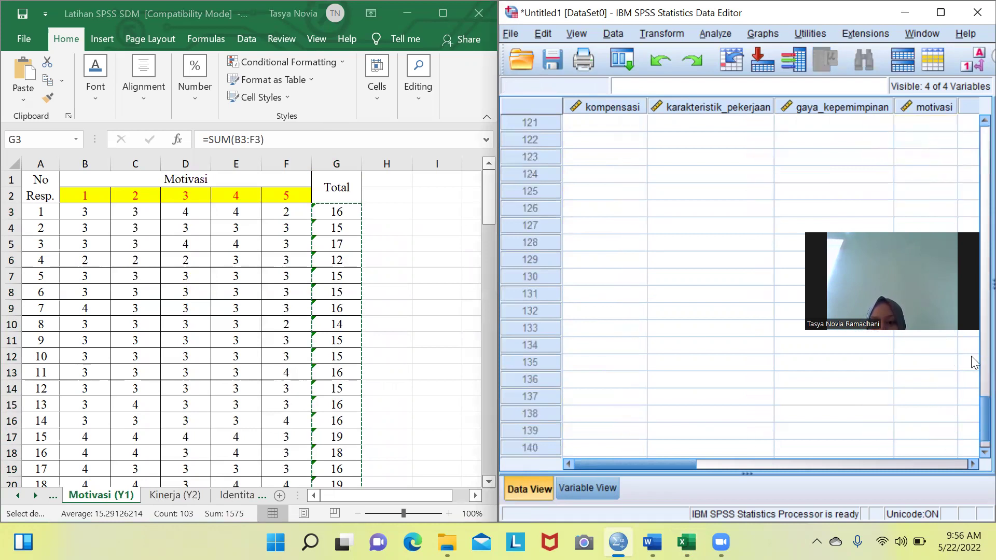
{"action": "scroll", "coordinate": [975, 191], "scroll_direction": "up", "scroll_amount": 7}
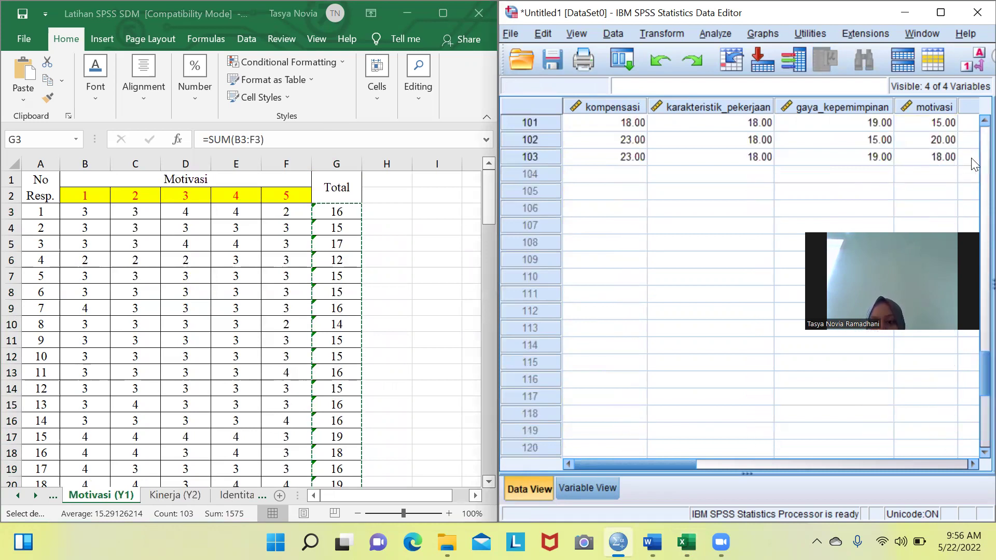
{"action": "scroll", "coordinate": [973, 162], "scroll_direction": "up", "scroll_amount": 20}
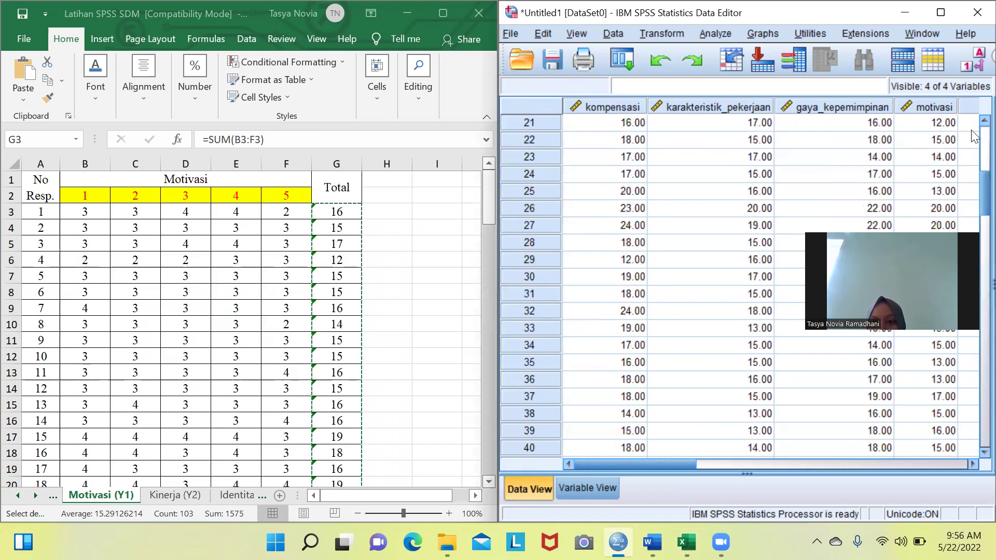
- Set up a Linear Regression with motivasi as dependent and kompensasi, karakteristik_pekerjaan and gaya_kepemimpinan as independent variables
{"action": "key", "text": "alt+a"}
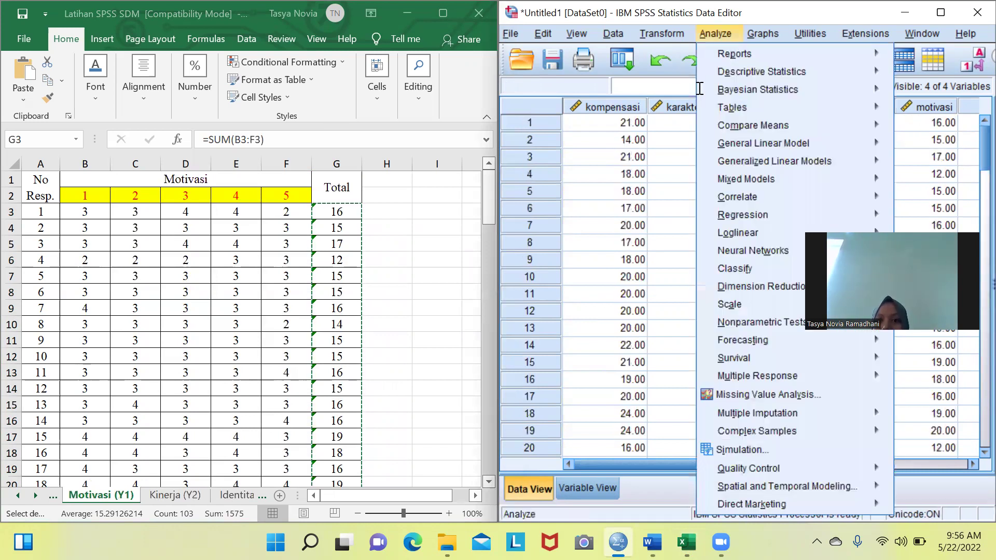
{"action": "key", "text": "Left"}
{"action": "key", "text": "Right"}
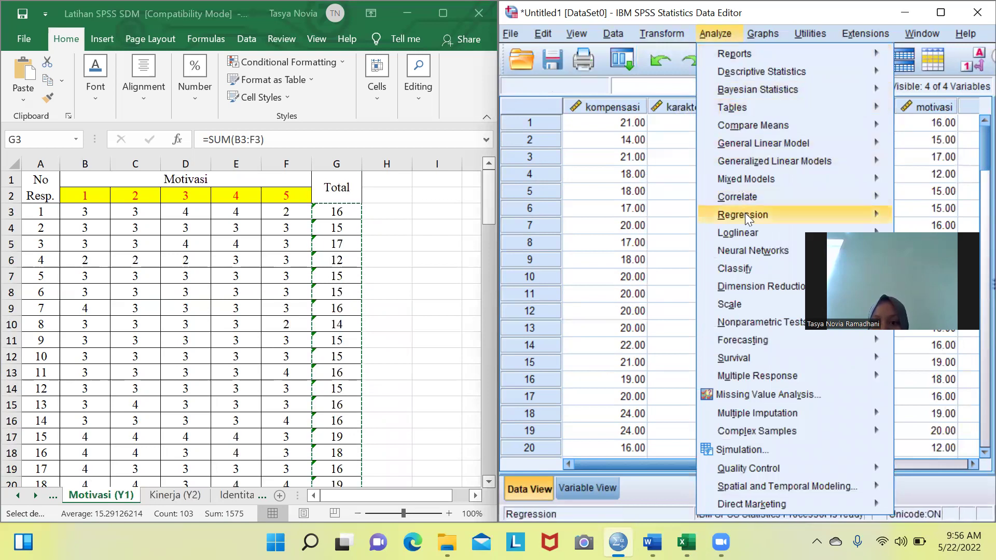
{"action": "mouse_move", "coordinate": [745, 213]}
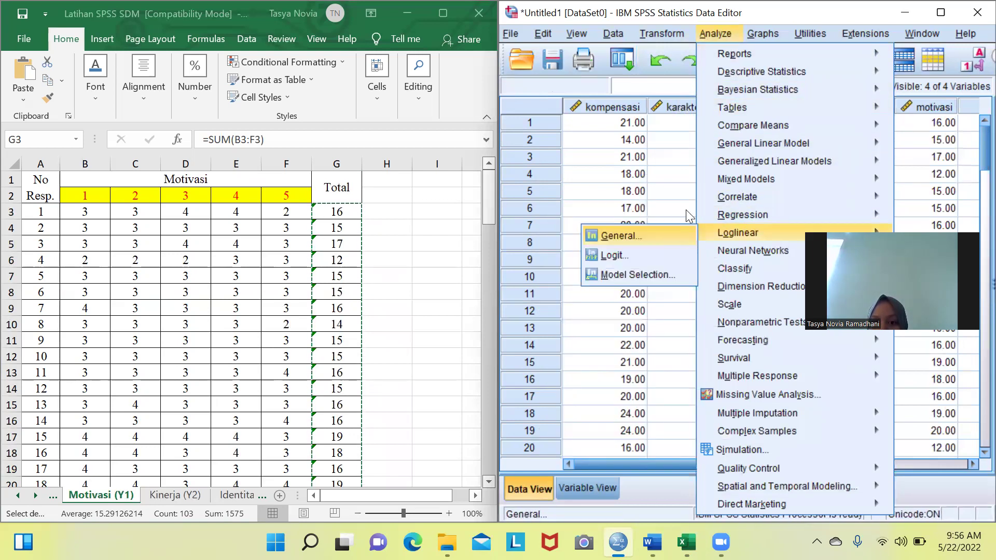
{"action": "mouse_move", "coordinate": [713, 211]}
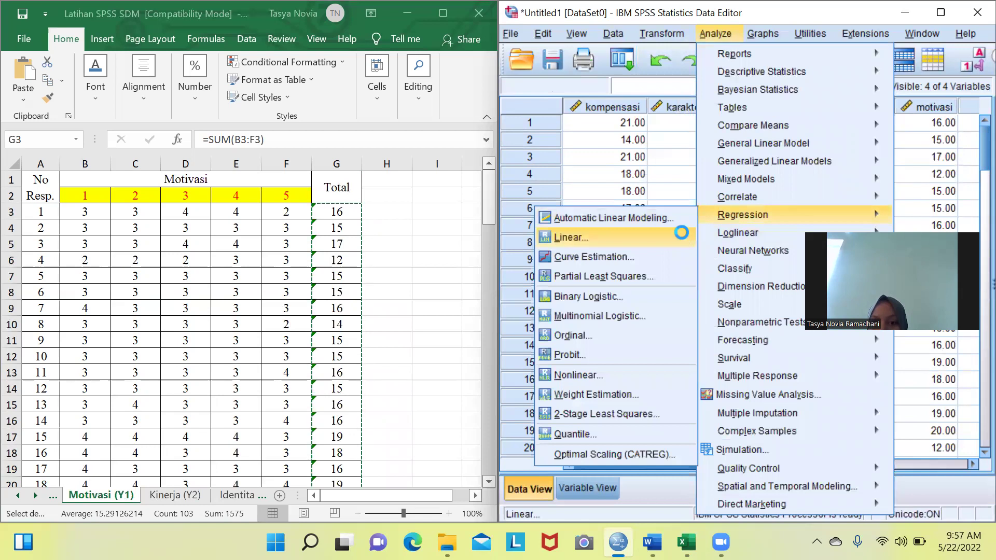
{"action": "left_click", "coordinate": [683, 237]}
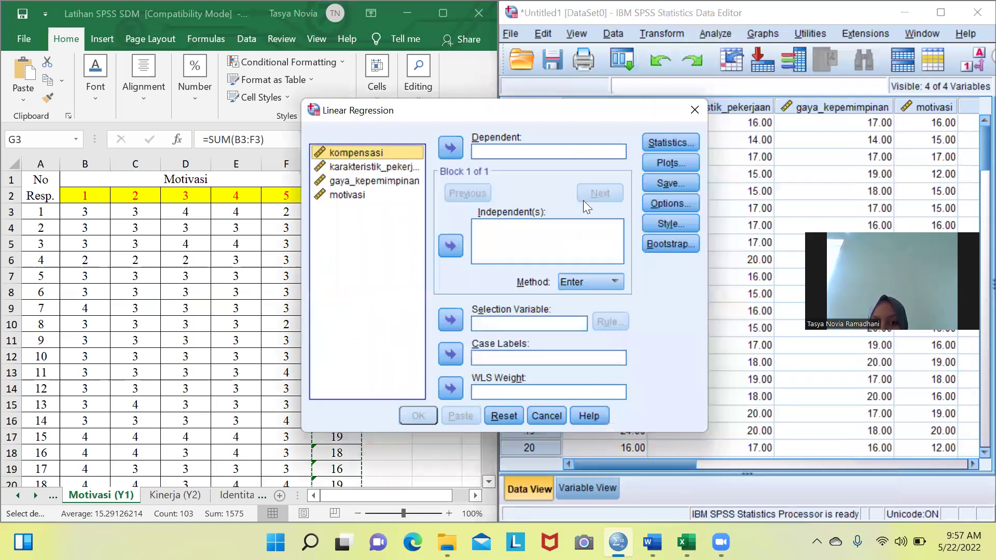
{"action": "left_click", "coordinate": [359, 195]}
{"action": "left_click", "coordinate": [450, 148]}
{"action": "left_click", "coordinate": [378, 152]}
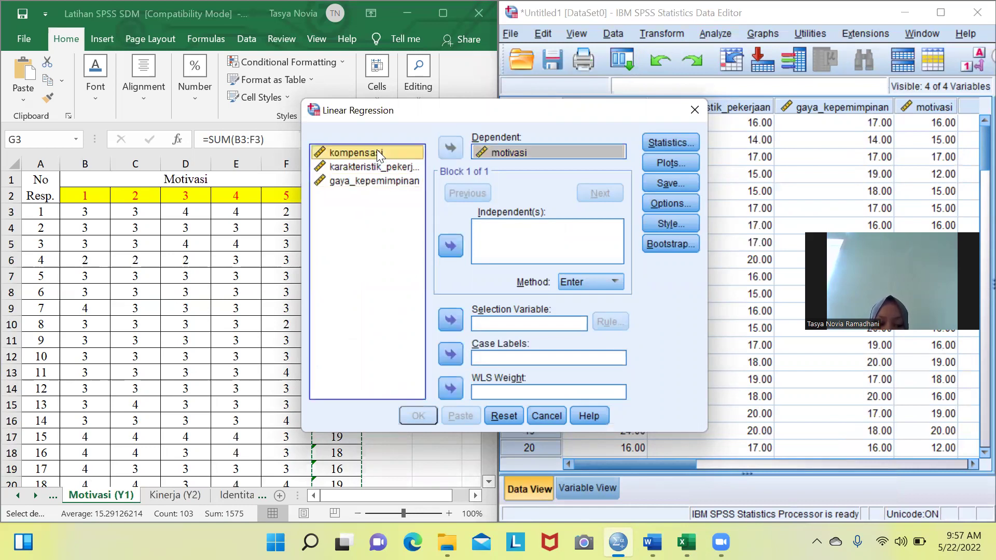
{"action": "key", "text": "ctrl+a"}
{"action": "left_click", "coordinate": [446, 243]}
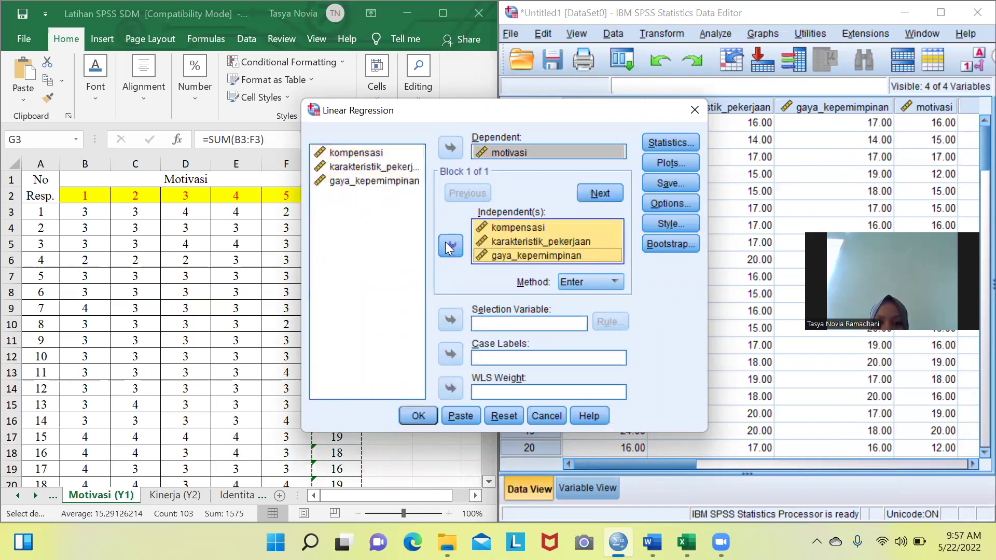
- Add Collinearity diagnostics and the Durbin-Watson residual test to the regression statistics
{"action": "left_click", "coordinate": [679, 145]}
{"action": "left_click", "coordinate": [503, 249]}
{"action": "left_click", "coordinate": [388, 292]}
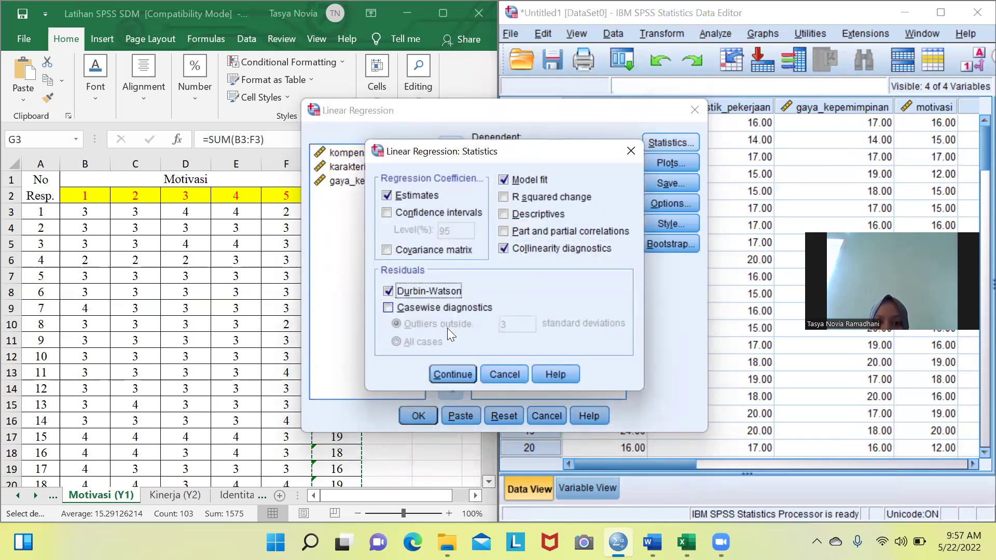
{"action": "left_click", "coordinate": [453, 375]}
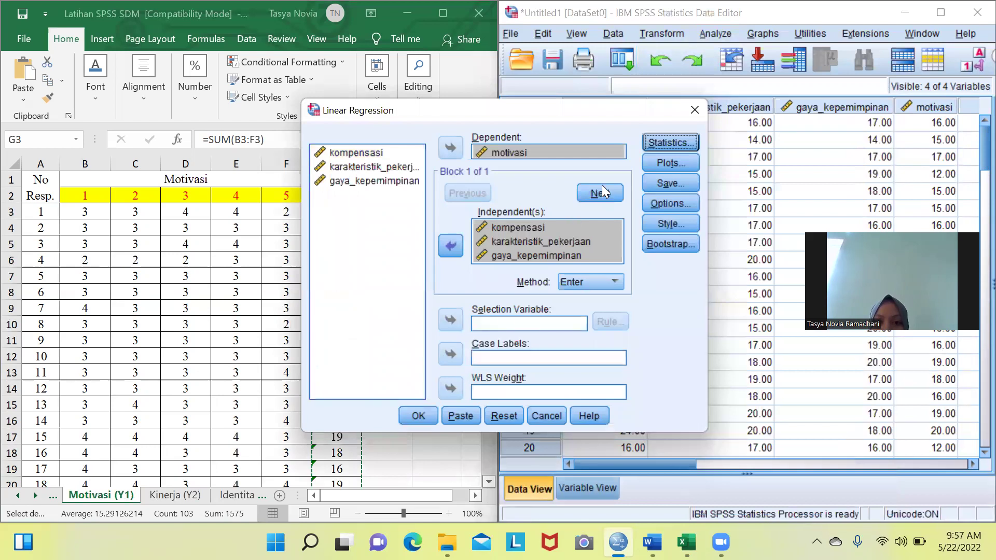
- Define a regression residual scatterplot with *SRESID on the Y axis and *ZPRED on the X axis
{"action": "left_click", "coordinate": [672, 164]}
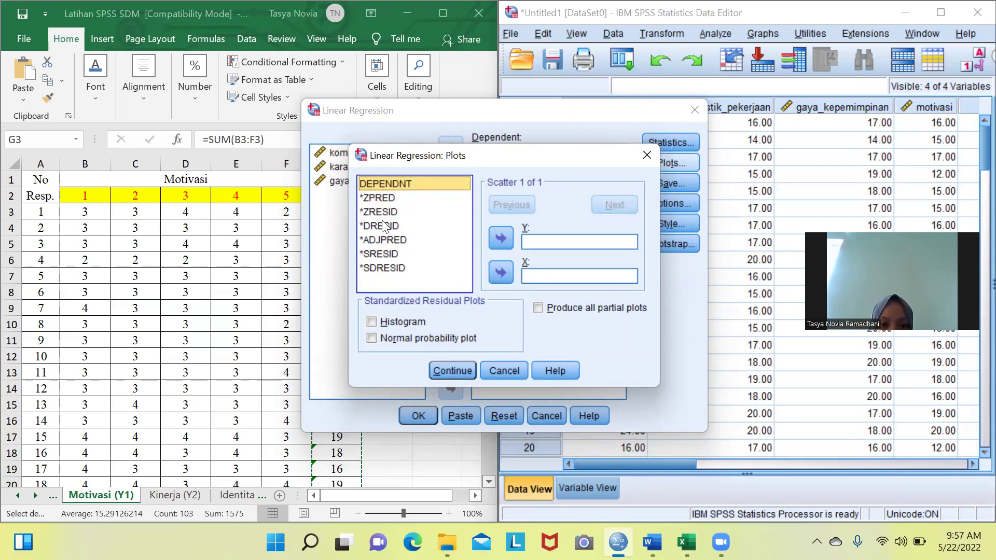
{"action": "left_click", "coordinate": [388, 258]}
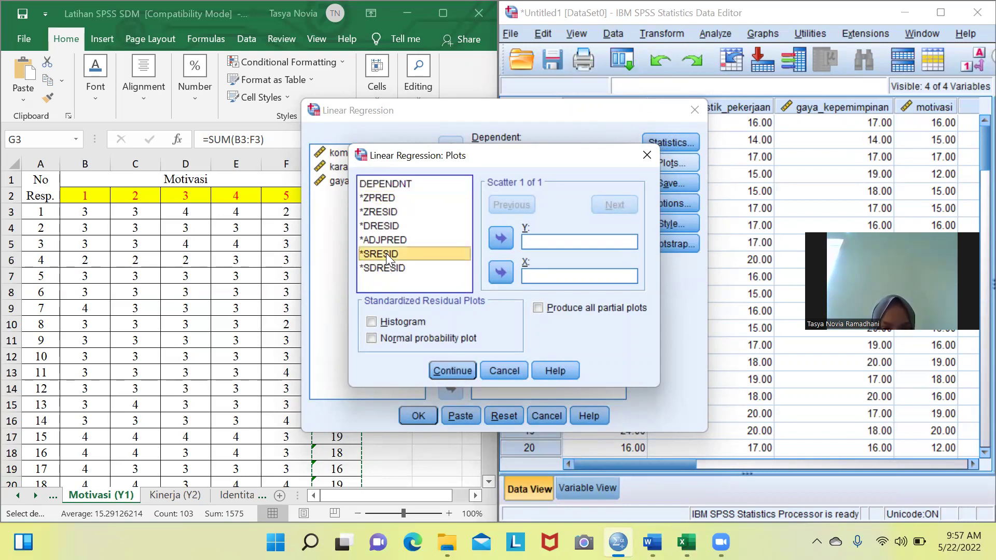
{"action": "left_click", "coordinate": [501, 235]}
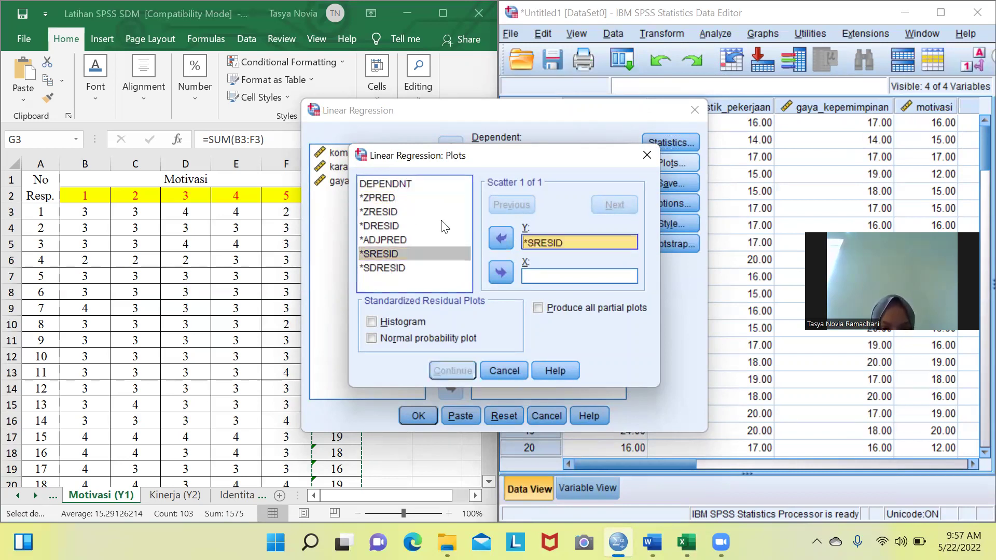
{"action": "left_click", "coordinate": [393, 199]}
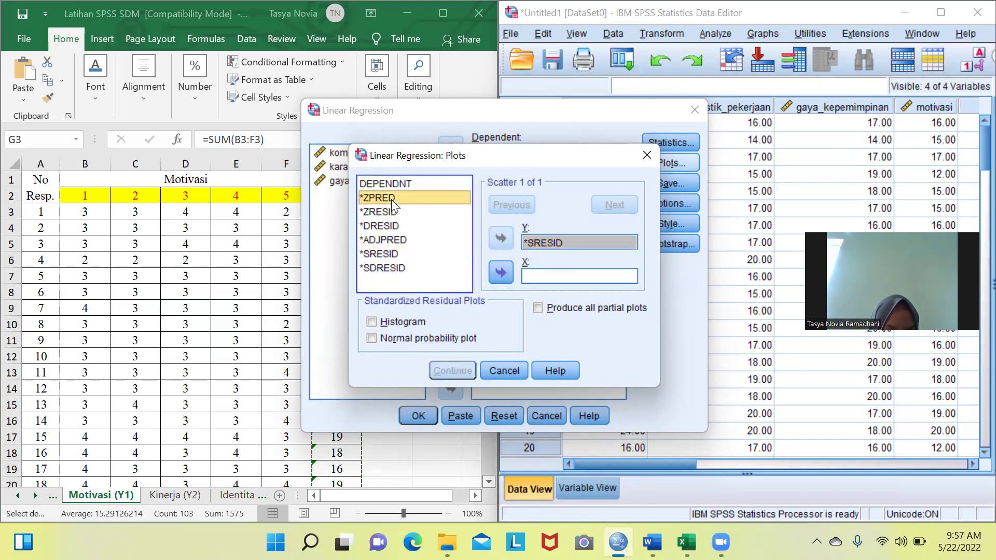
{"action": "left_click", "coordinate": [500, 273]}
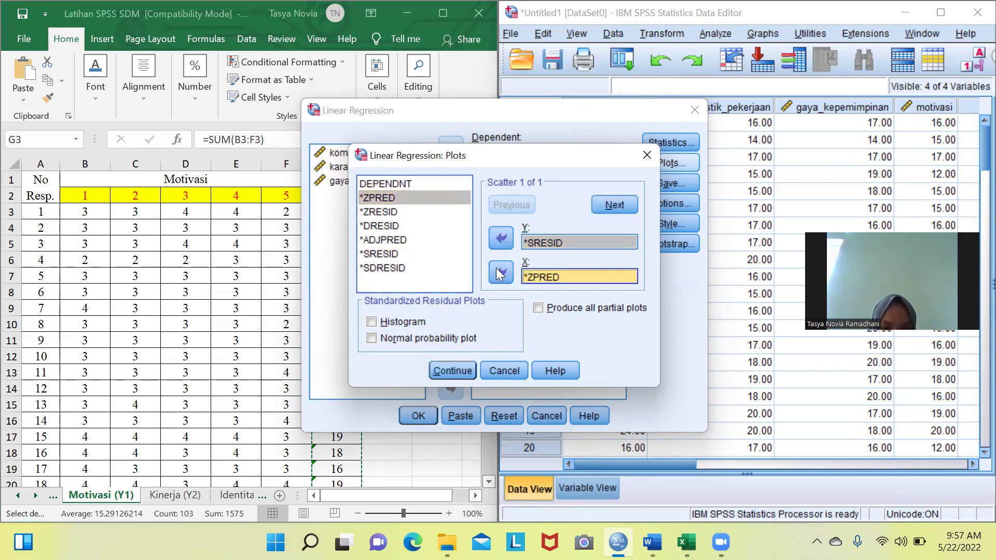
- Add the histogram and normal probability plot of the standardized residuals and run the regression
{"action": "left_click", "coordinate": [372, 323]}
{"action": "left_click", "coordinate": [371, 338]}
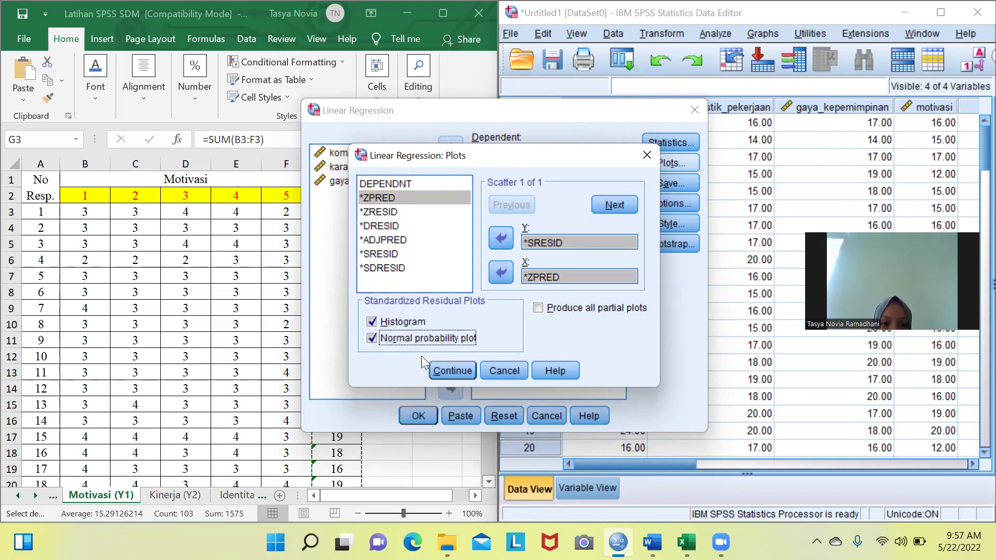
{"action": "left_click", "coordinate": [451, 370]}
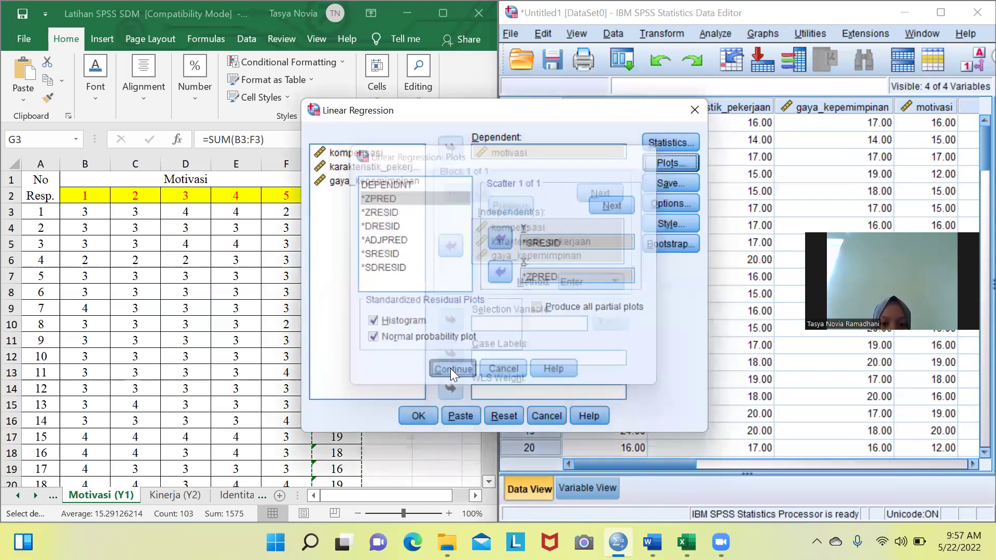
{"action": "left_click", "coordinate": [418, 416]}
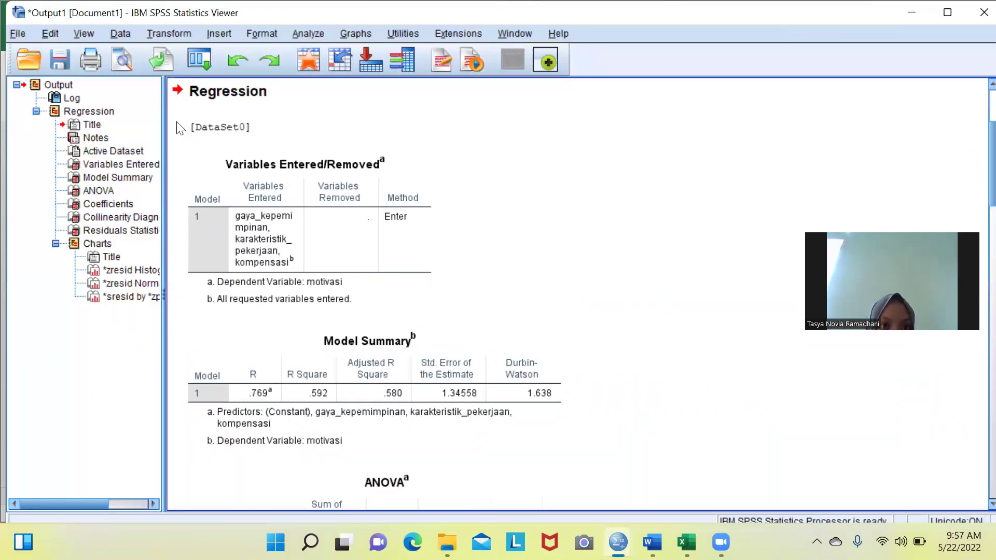
- Review the regression output from the coefficient and collinearity tables down to the residual scatterplot and back to the syntax log
{"action": "left_click", "coordinate": [309, 34]}
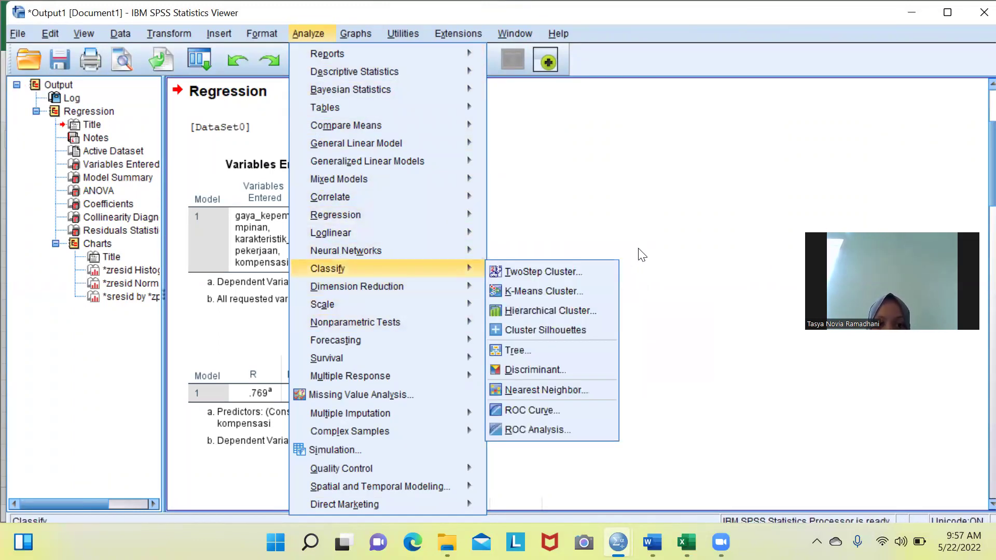
{"action": "left_click", "coordinate": [683, 182]}
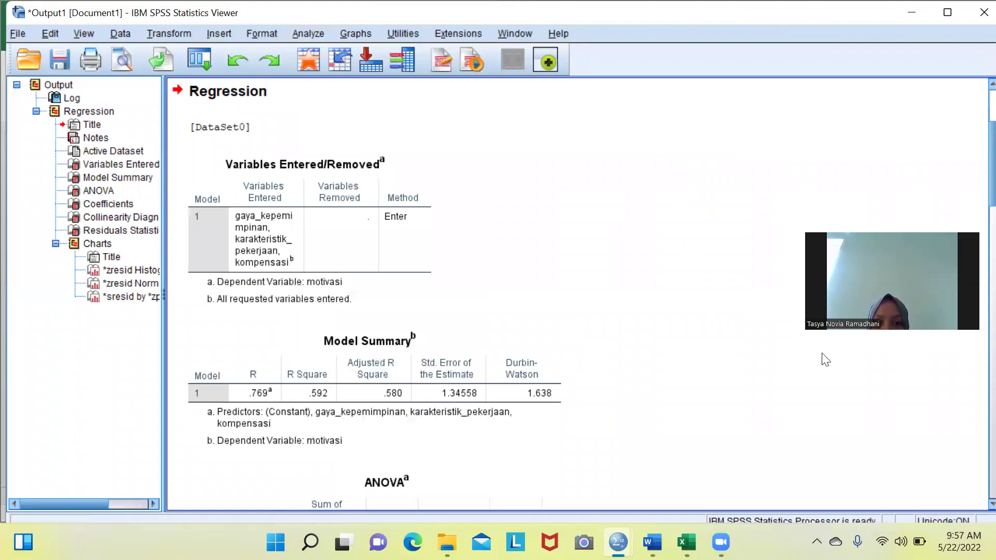
{"action": "scroll", "coordinate": [973, 415], "scroll_direction": "down", "scroll_amount": 15}
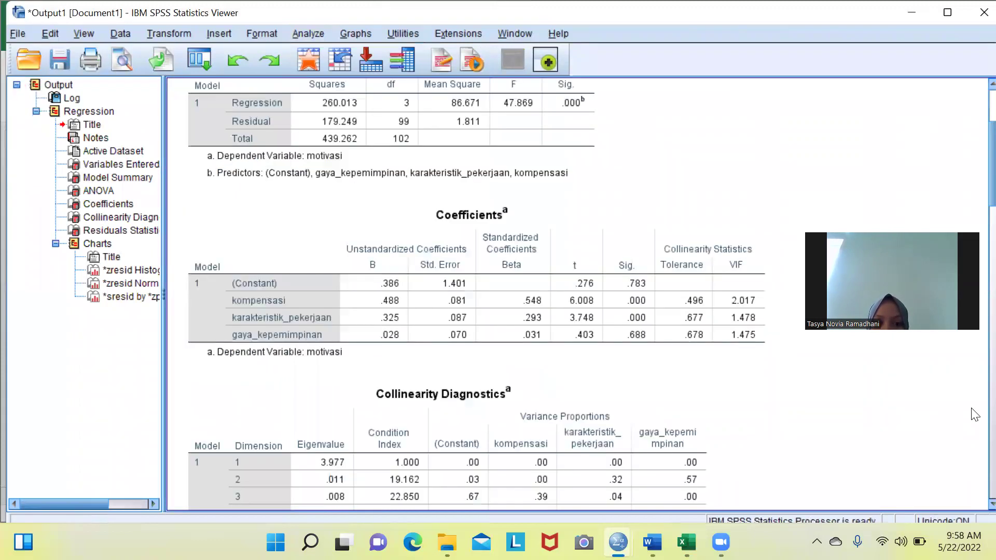
{"action": "scroll", "coordinate": [973, 434], "scroll_direction": "down", "scroll_amount": 5}
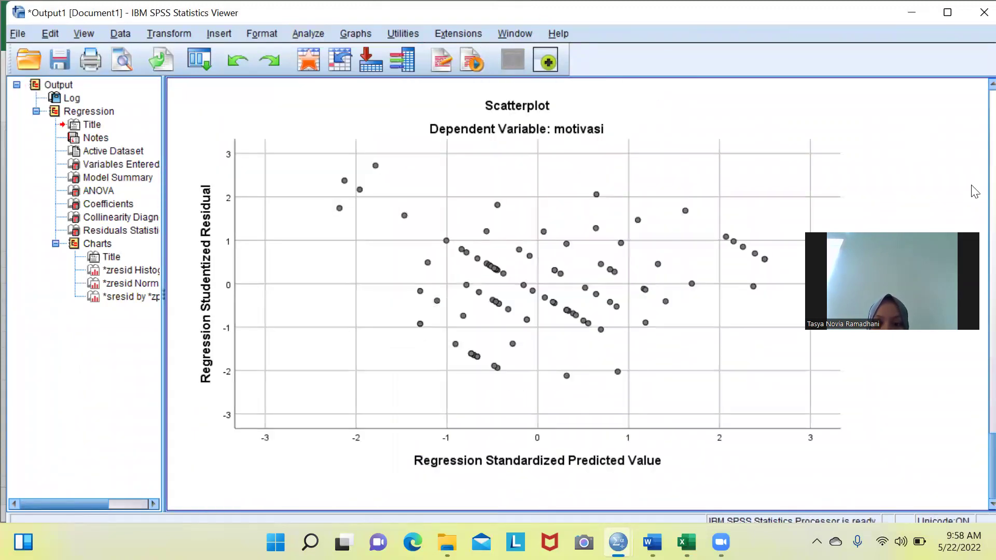
{"action": "scroll", "coordinate": [975, 125], "scroll_direction": "up", "scroll_amount": 10}
{"action": "scroll", "coordinate": [975, 120], "scroll_direction": "up", "scroll_amount": 15}
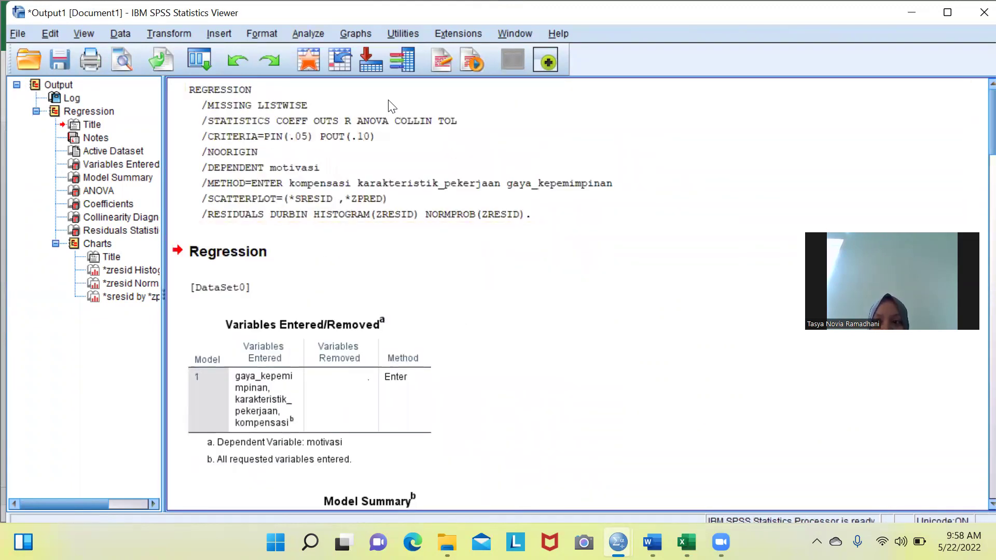
- Set up a Means comparison with motivasi as dependent and kompensasi, karakteristik_pekerjaan and gaya_kepemimpinan as independent variables
{"action": "key", "text": "alt+a"}
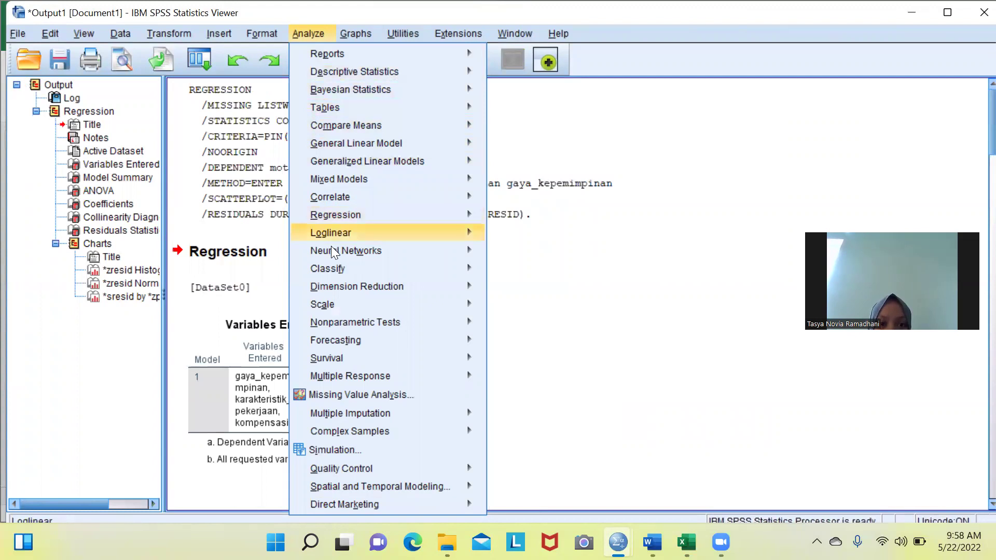
{"action": "mouse_move", "coordinate": [347, 196]}
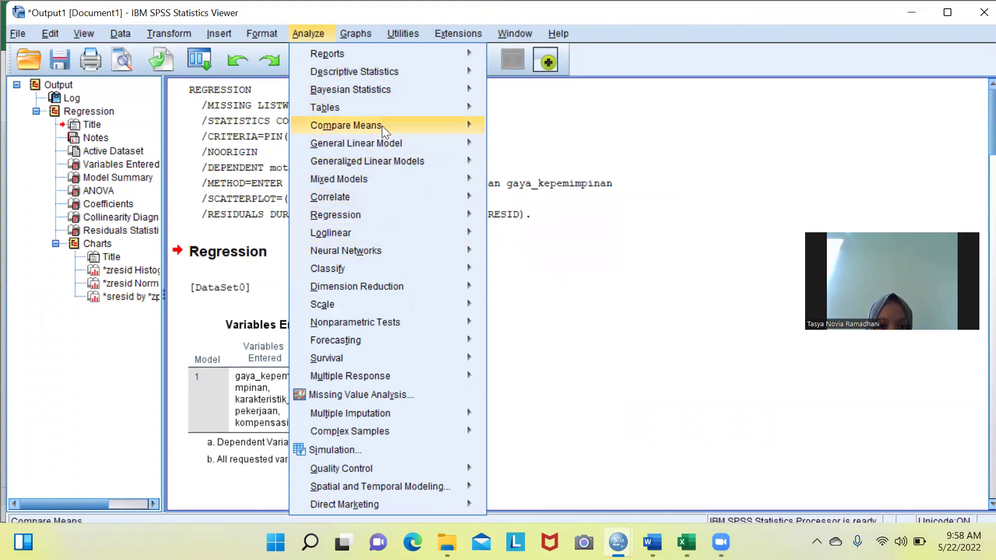
{"action": "mouse_move", "coordinate": [458, 121]}
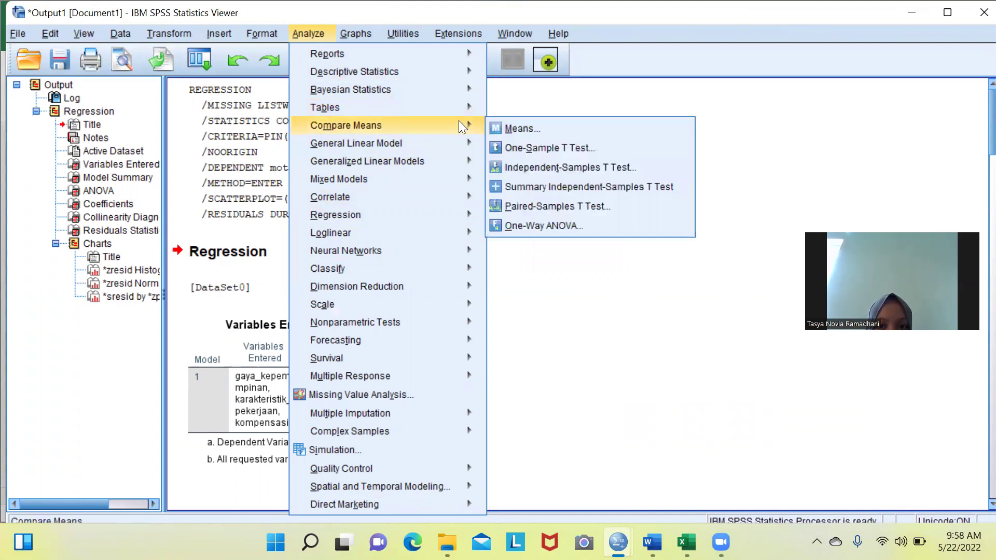
{"action": "left_click", "coordinate": [499, 127]}
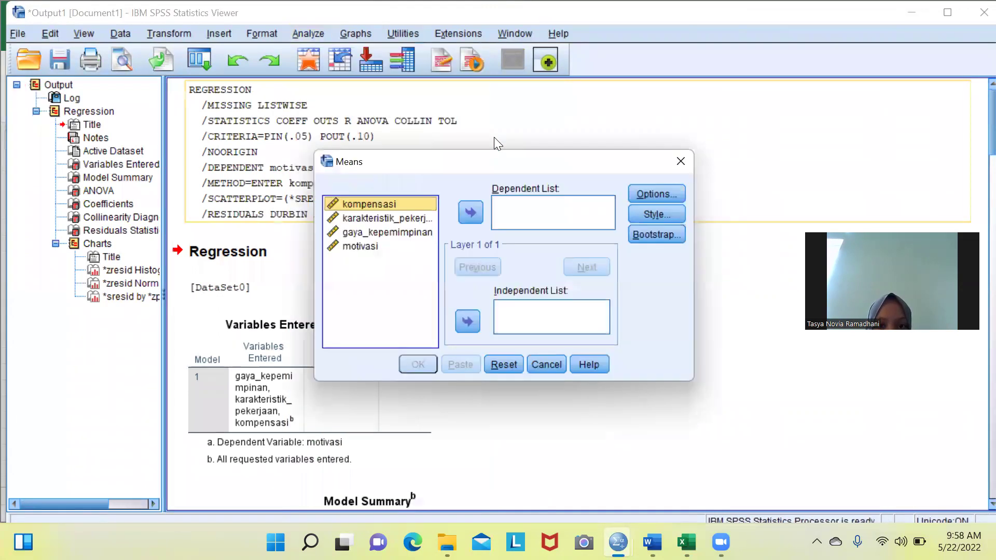
{"action": "left_click", "coordinate": [377, 248]}
{"action": "left_click", "coordinate": [471, 210]}
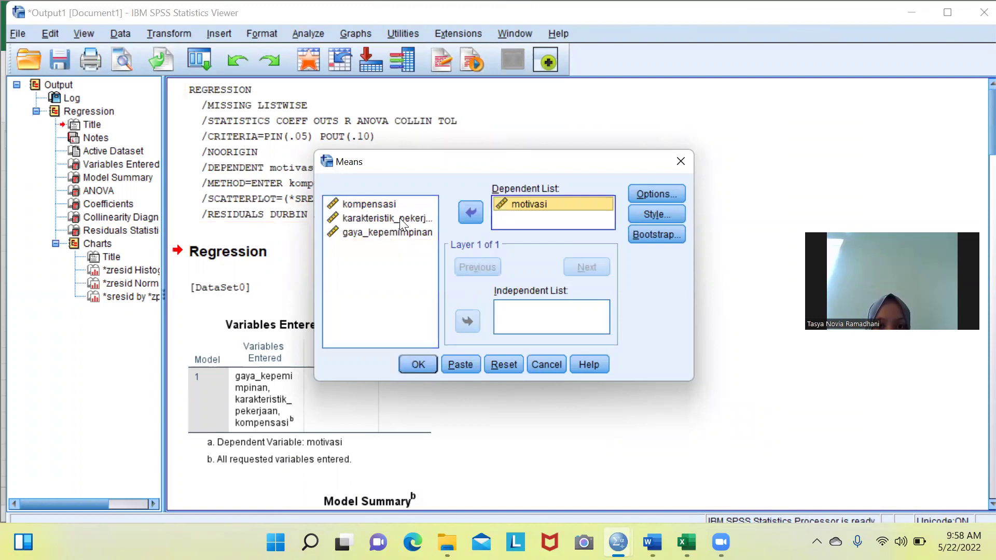
{"action": "left_click", "coordinate": [380, 202]}
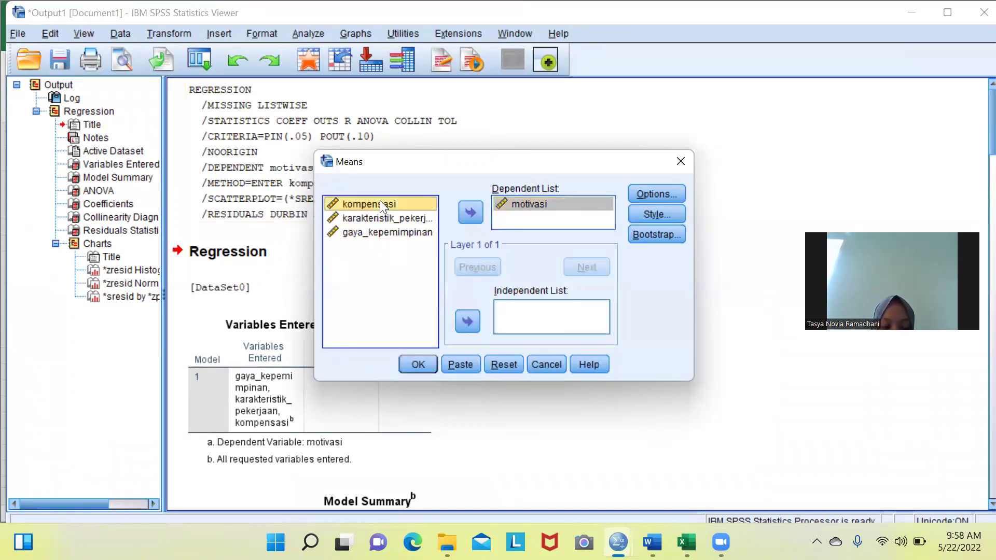
{"action": "key", "text": "ctrl+a"}
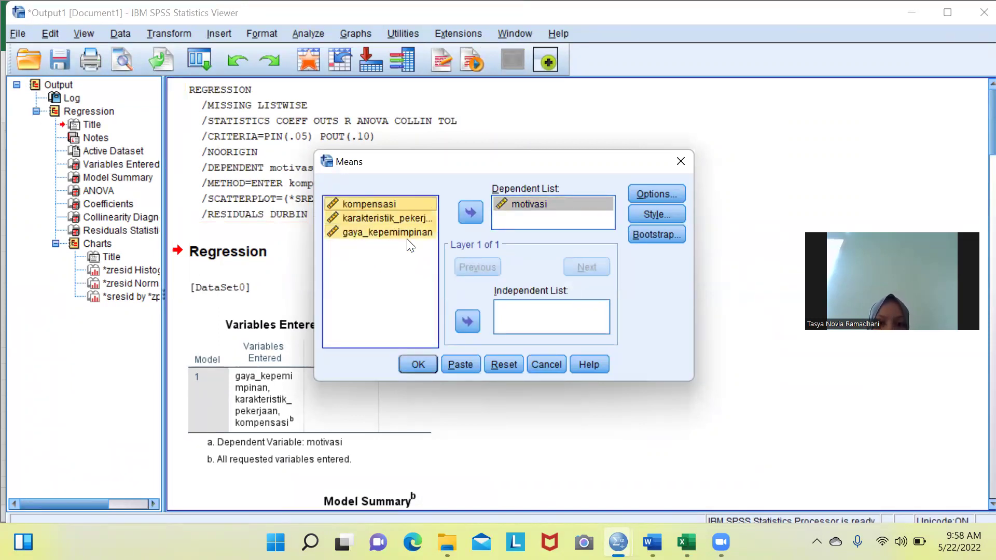
{"action": "left_click", "coordinate": [472, 326]}
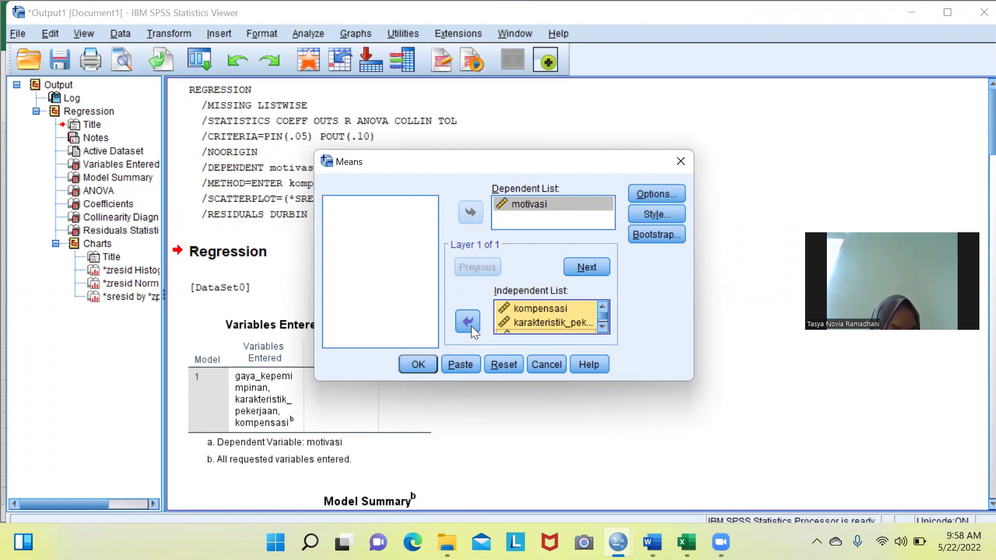
- Include the Anova table and eta and the Test for linearity in the Means analysis and run it
{"action": "left_click", "coordinate": [638, 190]}
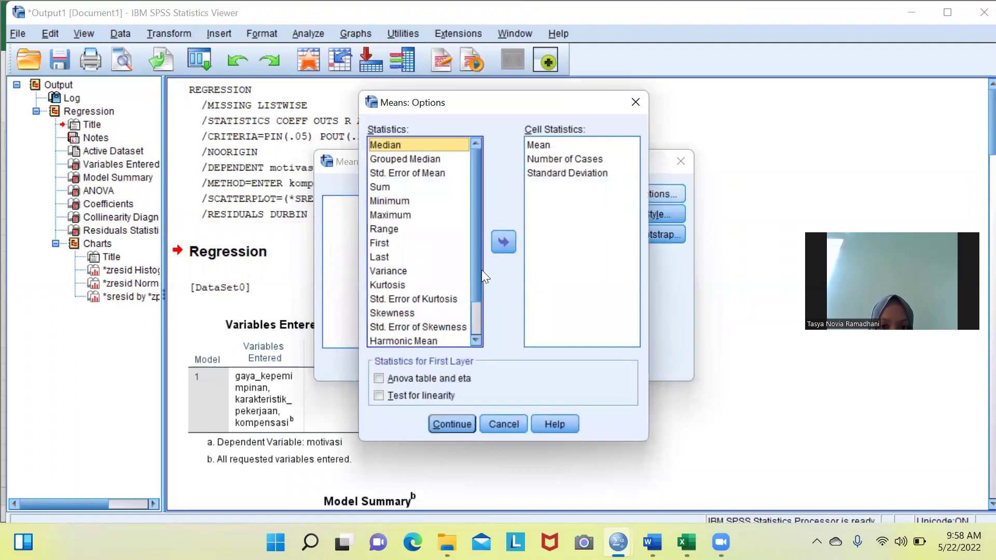
{"action": "left_click", "coordinate": [380, 373]}
{"action": "left_click", "coordinate": [381, 392]}
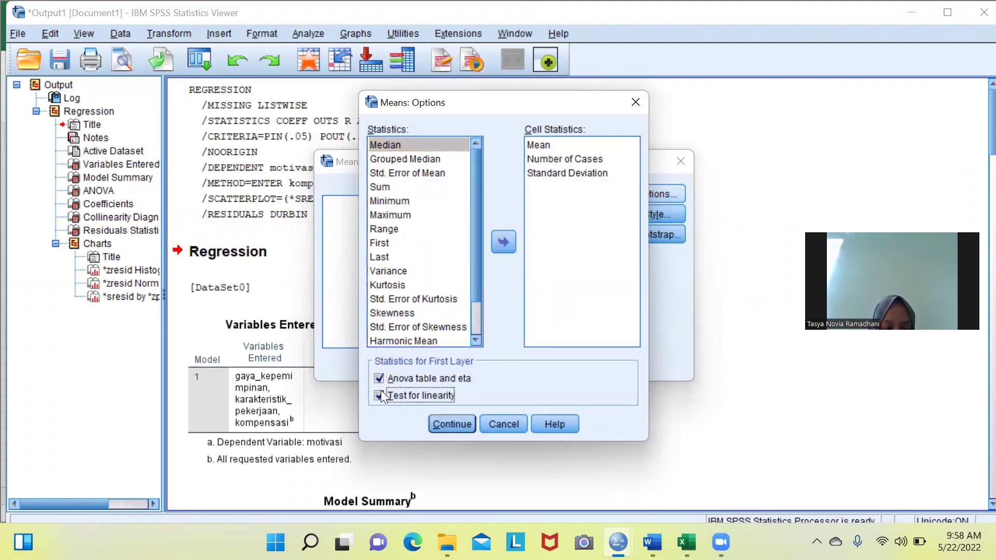
{"action": "left_click", "coordinate": [441, 419]}
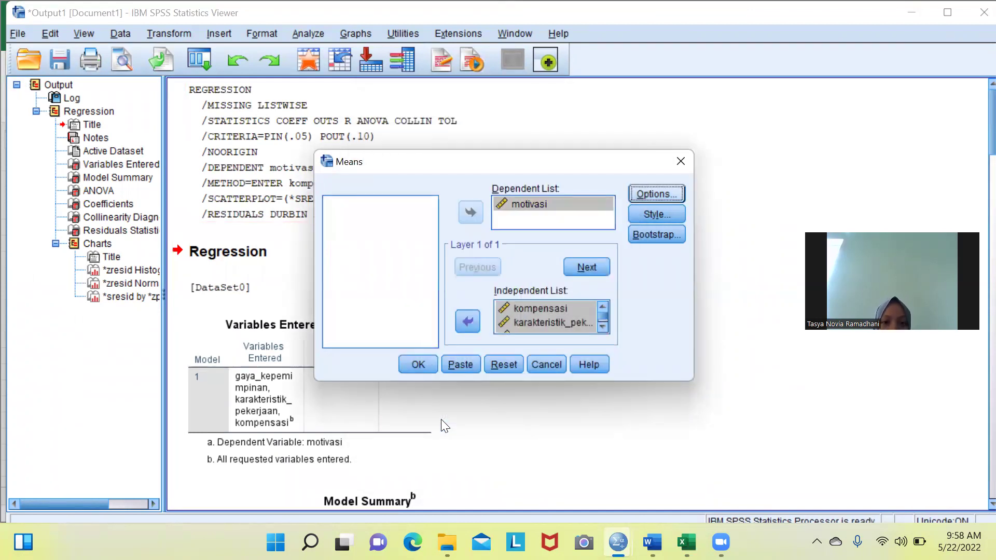
{"action": "left_click", "coordinate": [423, 366]}
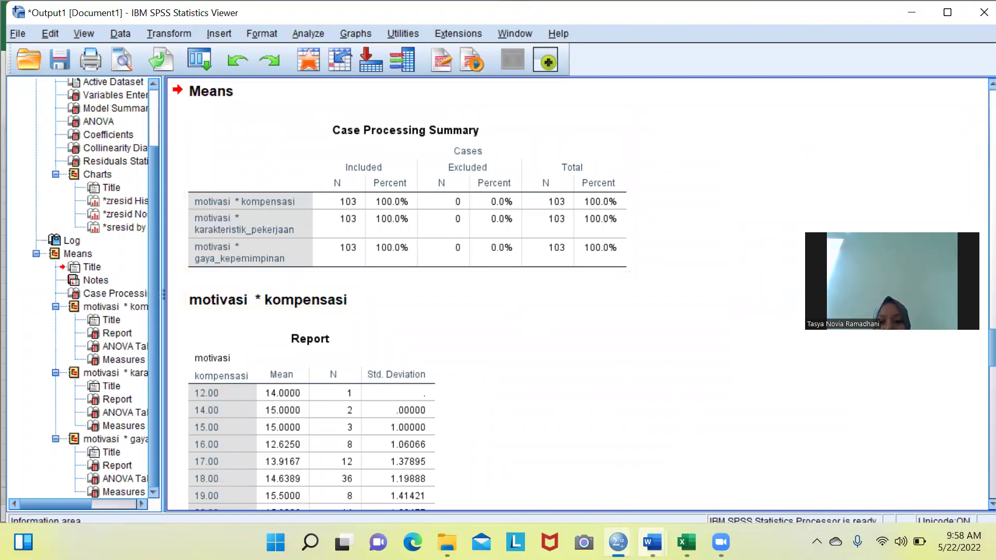
- Switch to the Word document Contoh Interpretasi Asumsi Klasik and place it side by side with the SPSS output
{"action": "mouse_move", "coordinate": [653, 543]}
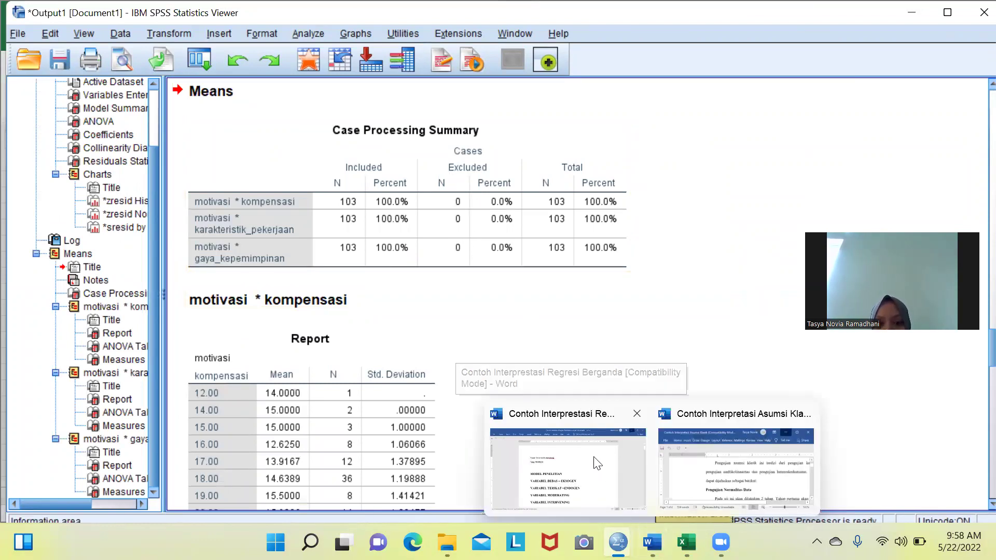
{"action": "left_click", "coordinate": [785, 473]}
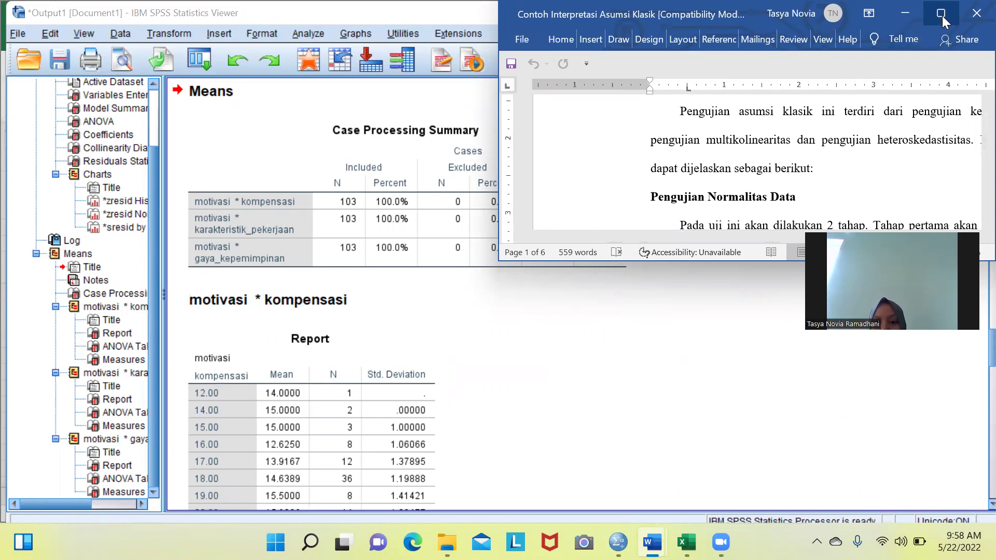
{"action": "mouse_move", "coordinate": [933, 20]}
{"action": "left_click", "coordinate": [881, 59]}
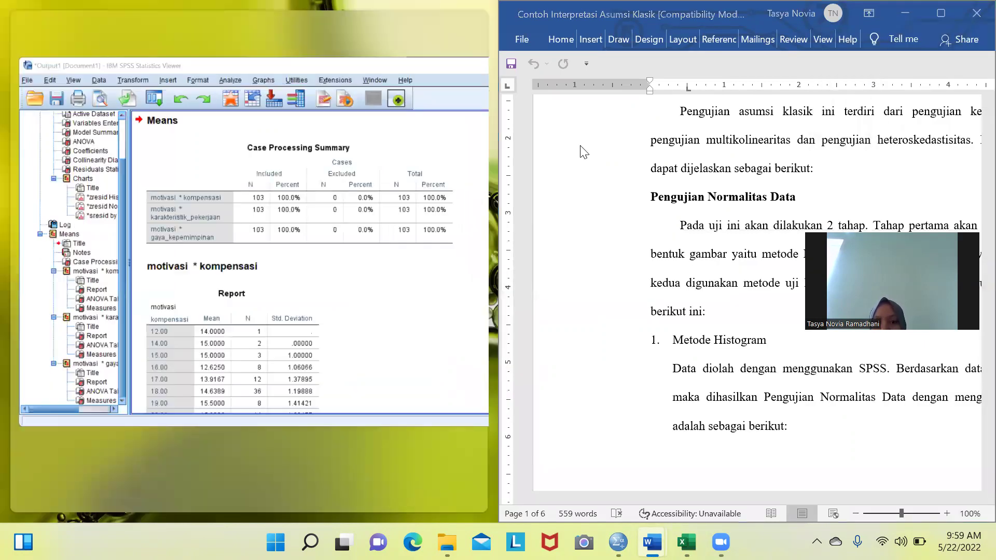
{"action": "left_click", "coordinate": [189, 194]}
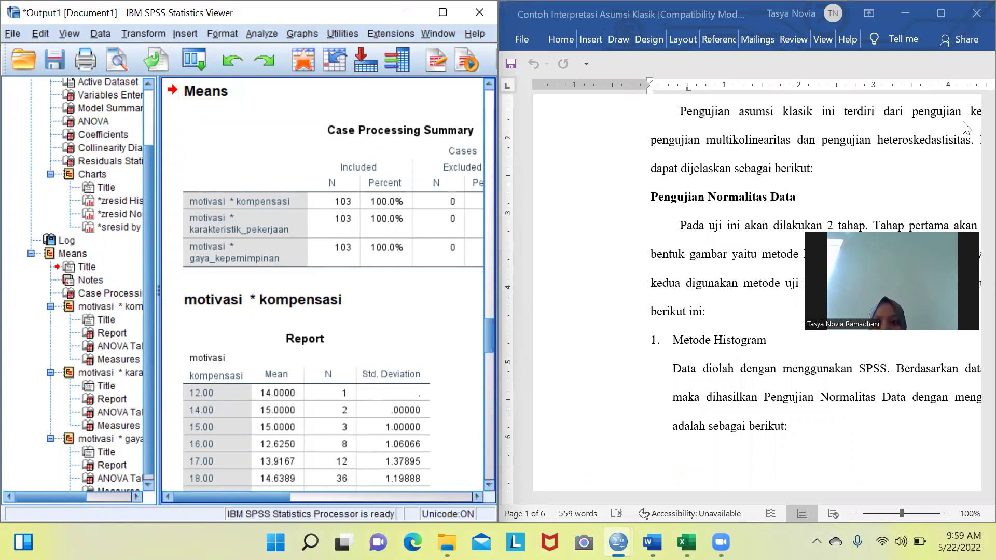
- Zoom the Word document out to 65% and read page 1 from the heading down to the Metode Histogram section
{"action": "left_click", "coordinate": [974, 136]}
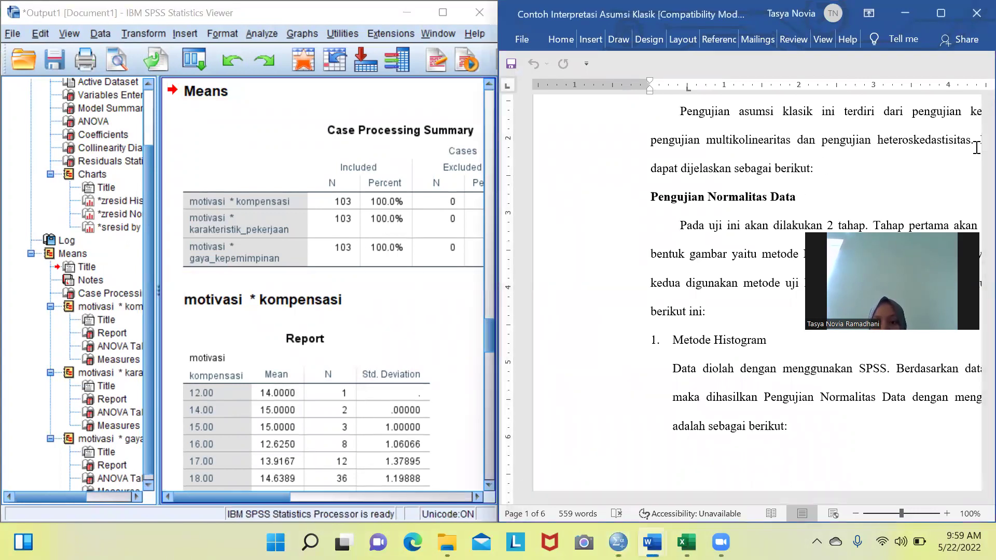
{"action": "left_click", "coordinate": [975, 497]}
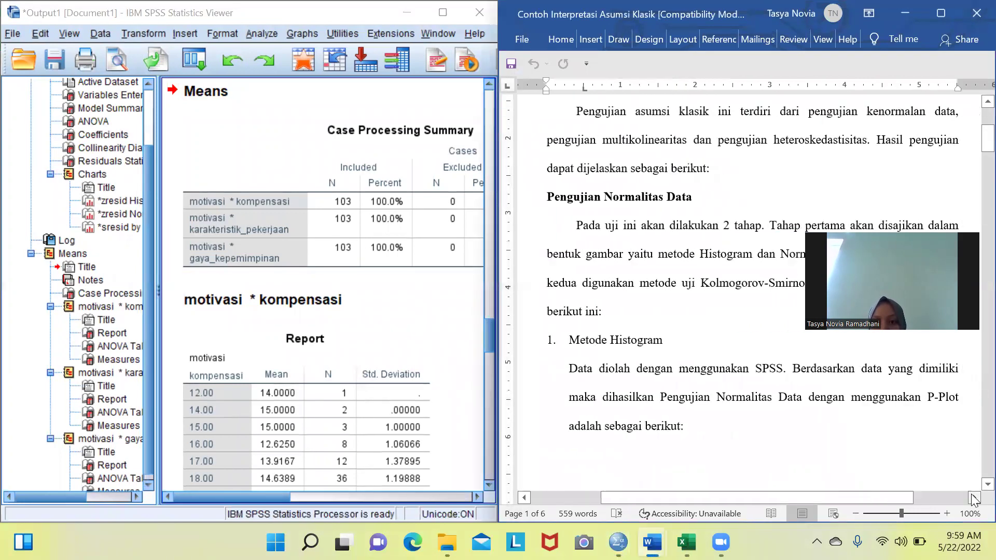
{"action": "left_click", "coordinate": [886, 513]}
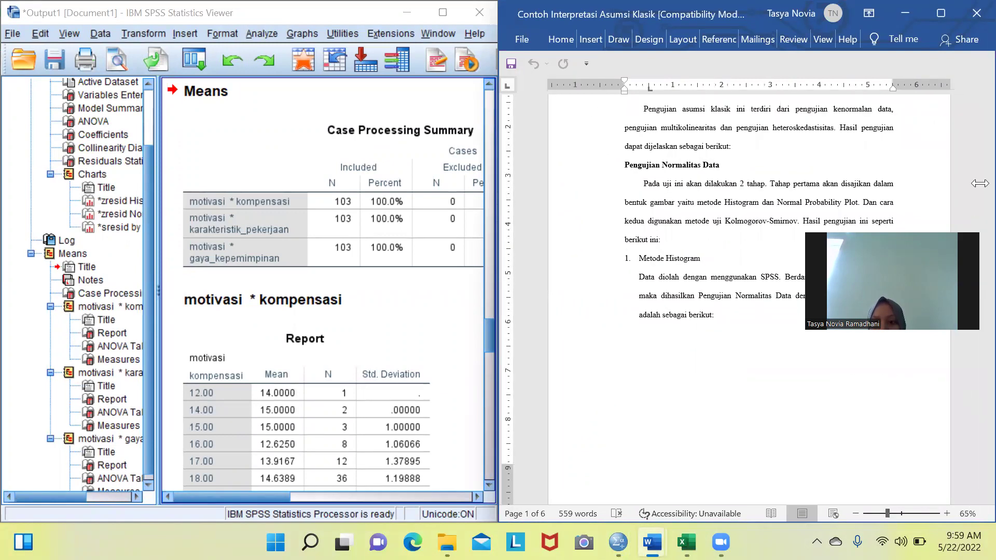
{"action": "scroll", "coordinate": [972, 118], "scroll_direction": "up", "scroll_amount": 3}
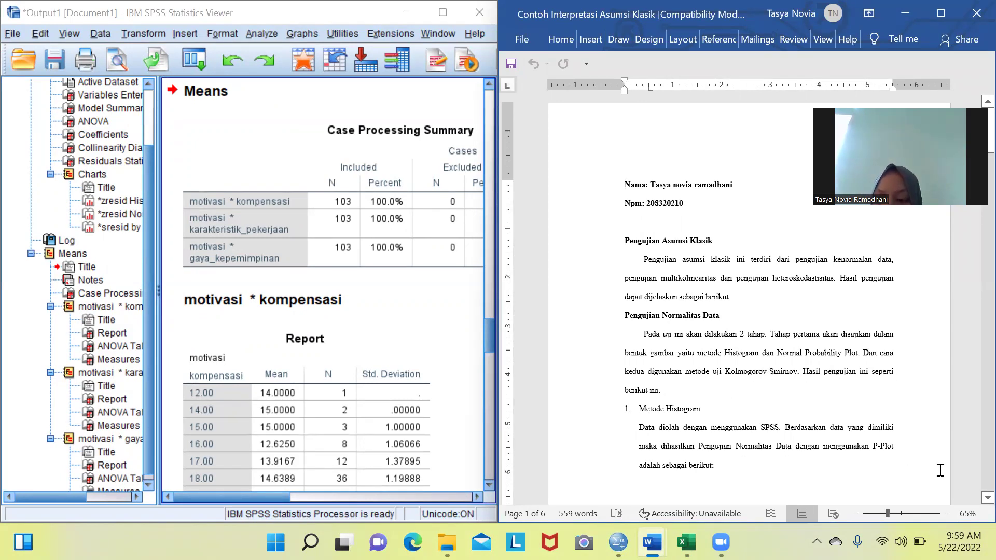
{"action": "scroll", "coordinate": [972, 501], "scroll_direction": "down", "scroll_amount": 3}
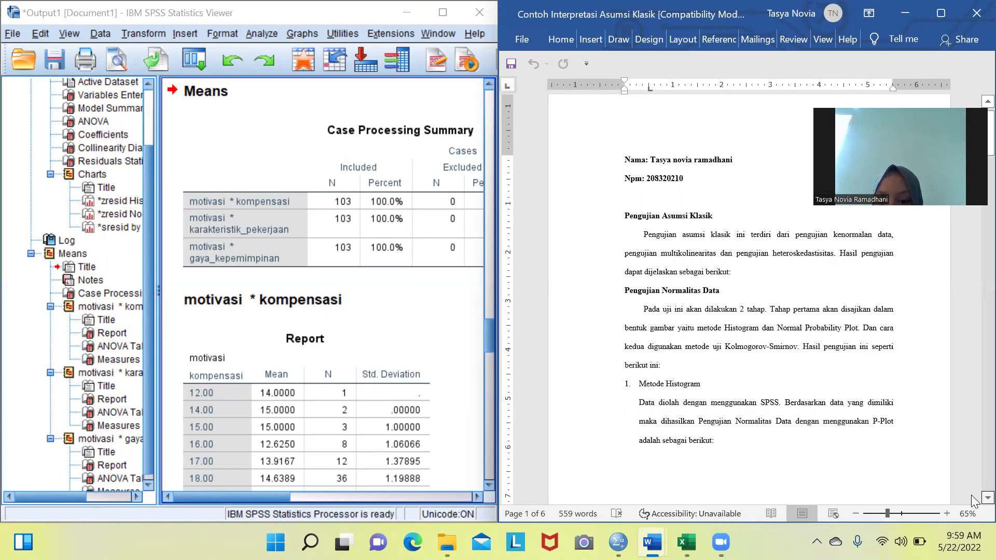
{"action": "scroll", "coordinate": [975, 501], "scroll_direction": "down", "scroll_amount": 5}
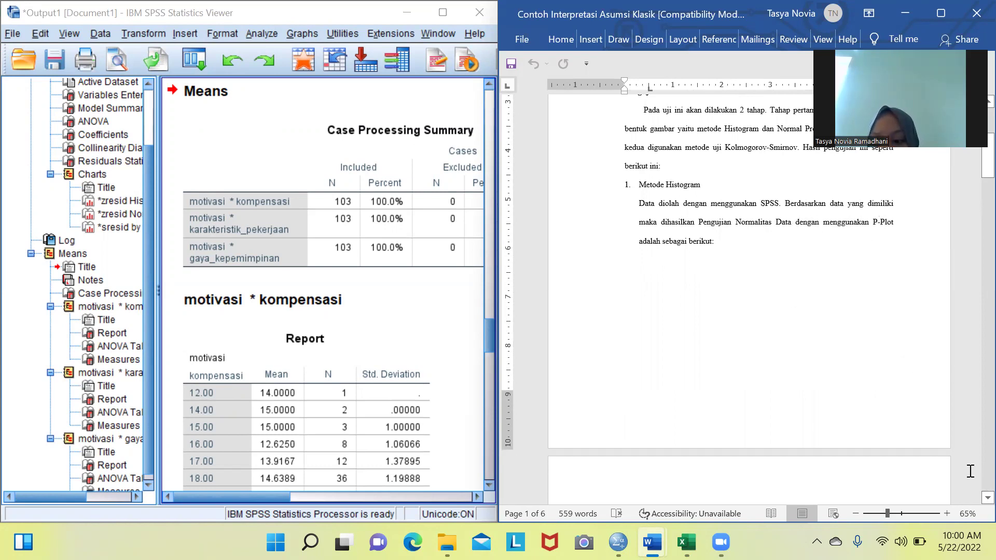
- Search the Documents folder for "asum", open the saved SPSS output uji asumsi klasik.spv, and close the folder window
{"action": "scroll", "coordinate": [971, 504], "scroll_direction": "down", "scroll_amount": 1}
{"action": "scroll", "coordinate": [743, 272], "scroll_direction": "down", "scroll_amount": 9}
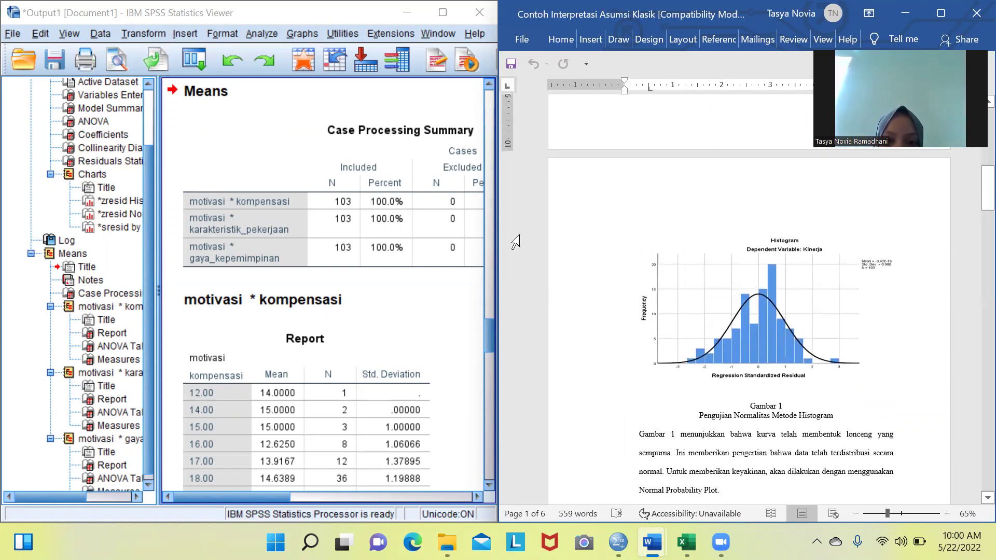
{"action": "mouse_move", "coordinate": [447, 542]}
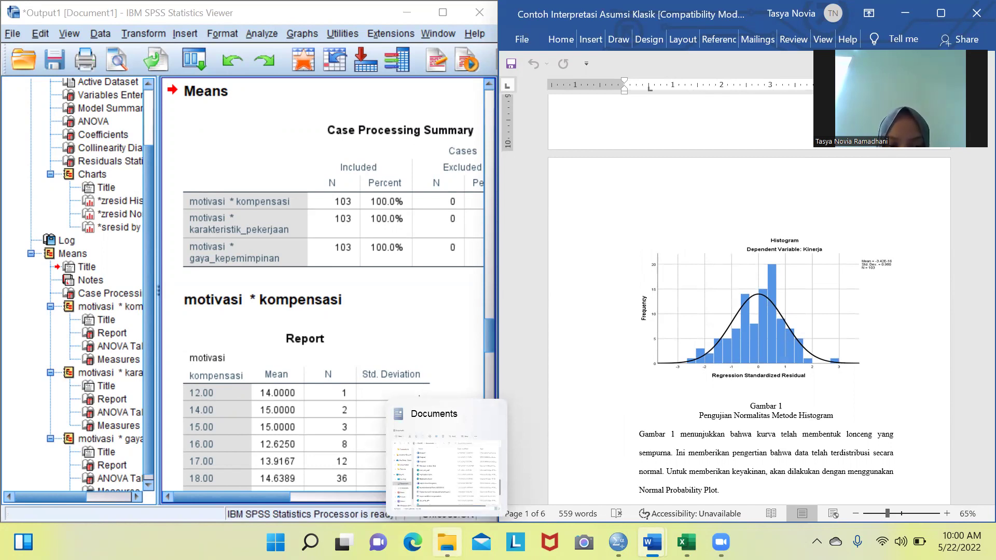
{"action": "left_click", "coordinate": [446, 457]}
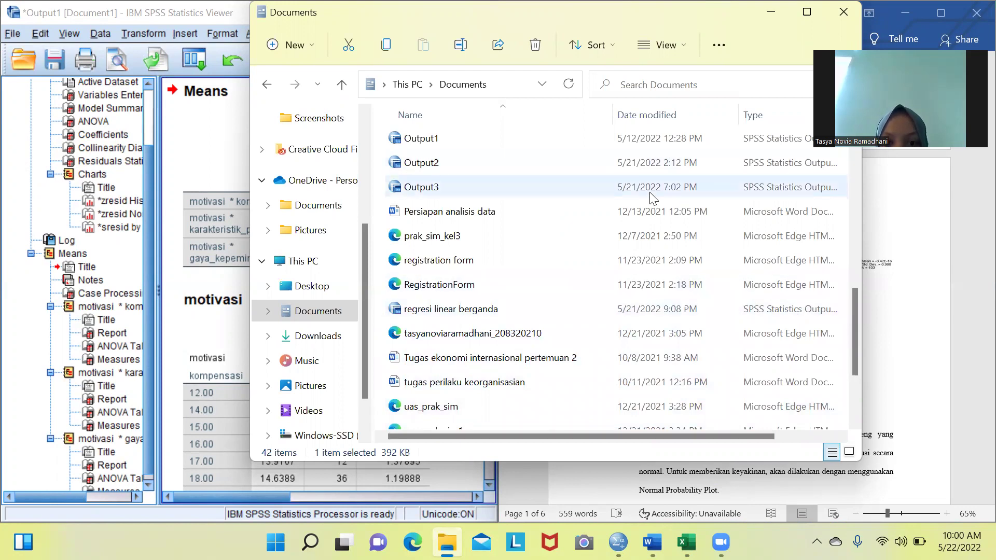
{"action": "left_click", "coordinate": [676, 78]}
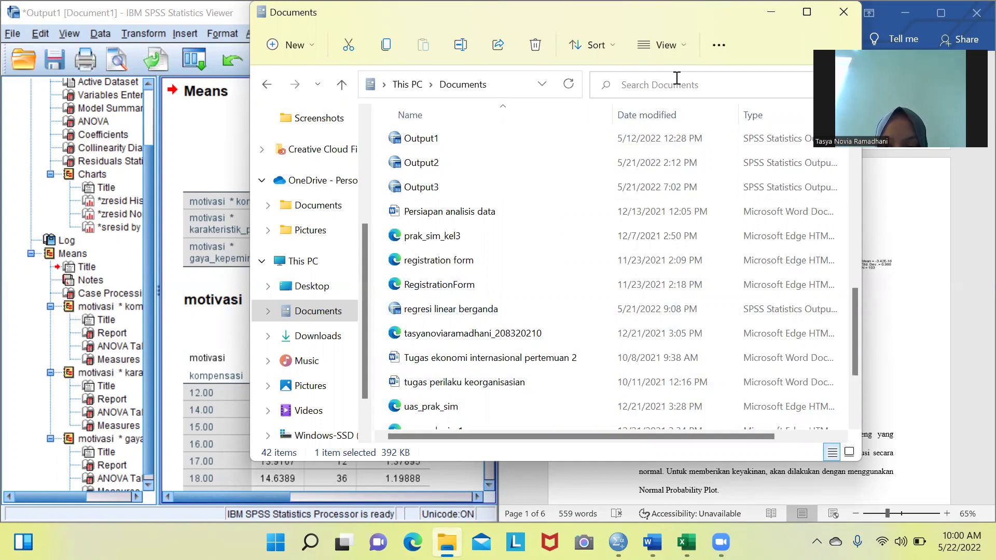
{"action": "type", "text": "a"}
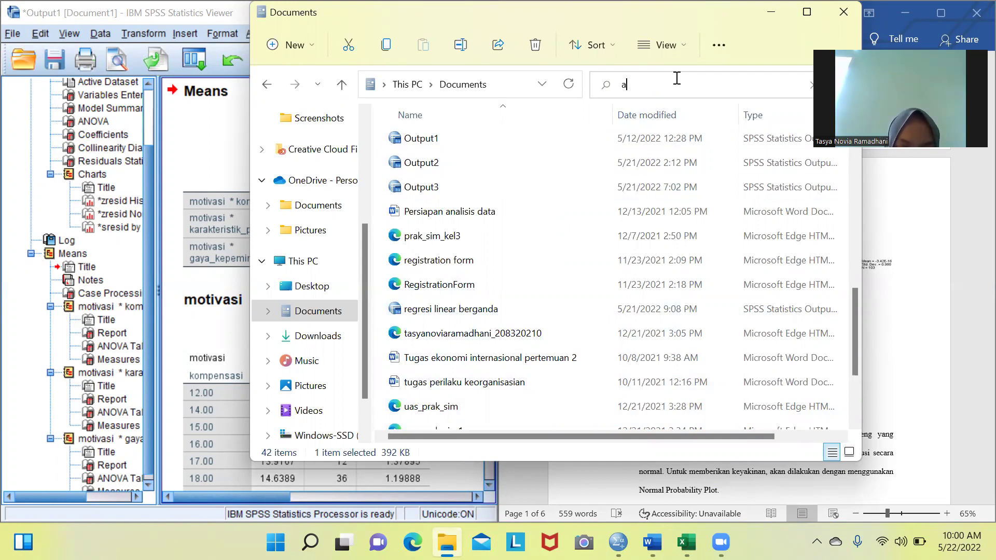
{"action": "type", "text": "sum"}
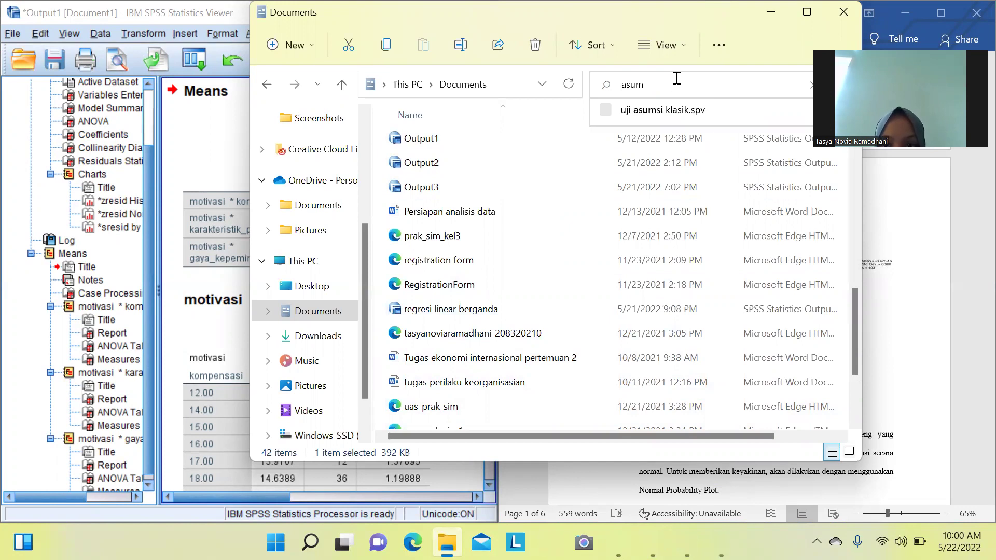
{"action": "left_click", "coordinate": [666, 108]}
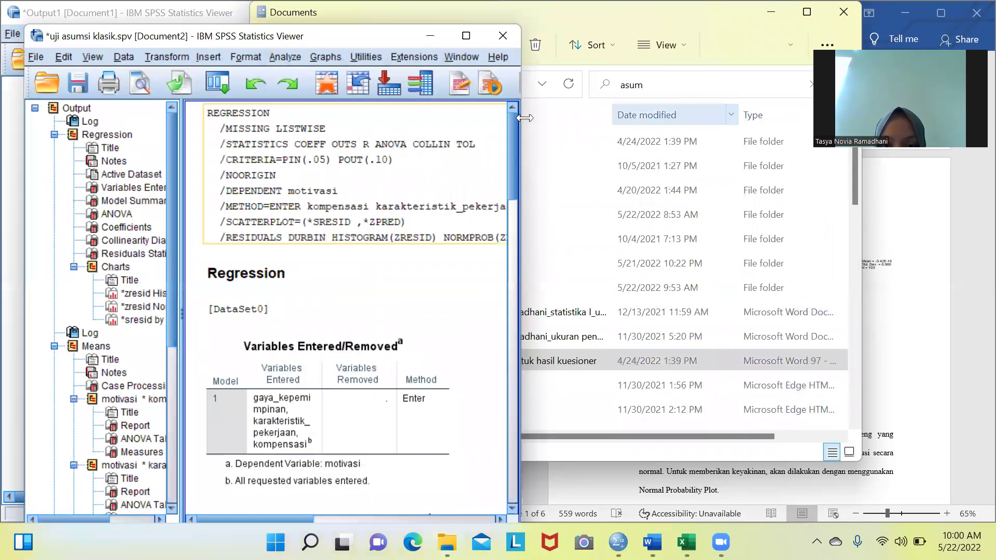
{"action": "left_click", "coordinate": [482, 183]}
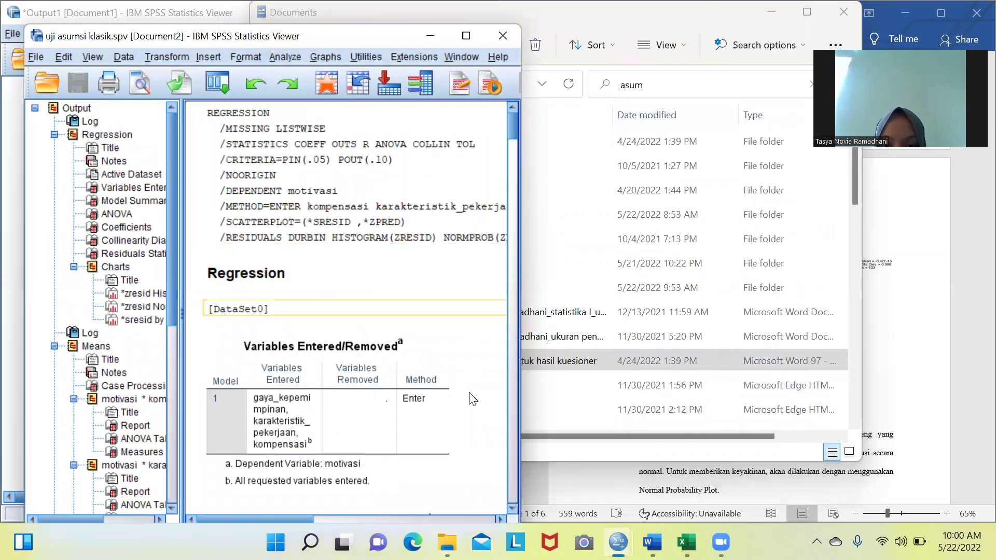
{"action": "left_click", "coordinate": [692, 86]}
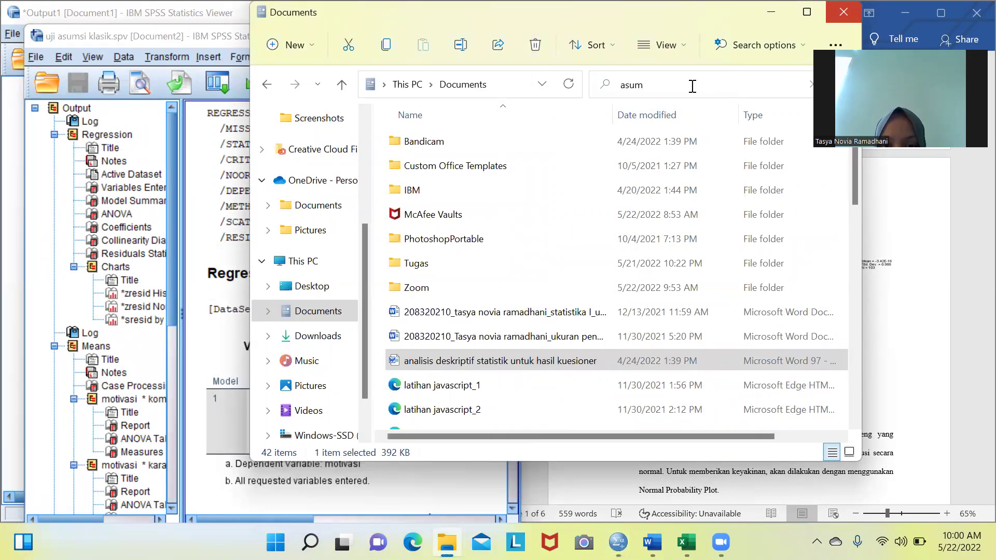
{"action": "left_click", "coordinate": [844, 12]}
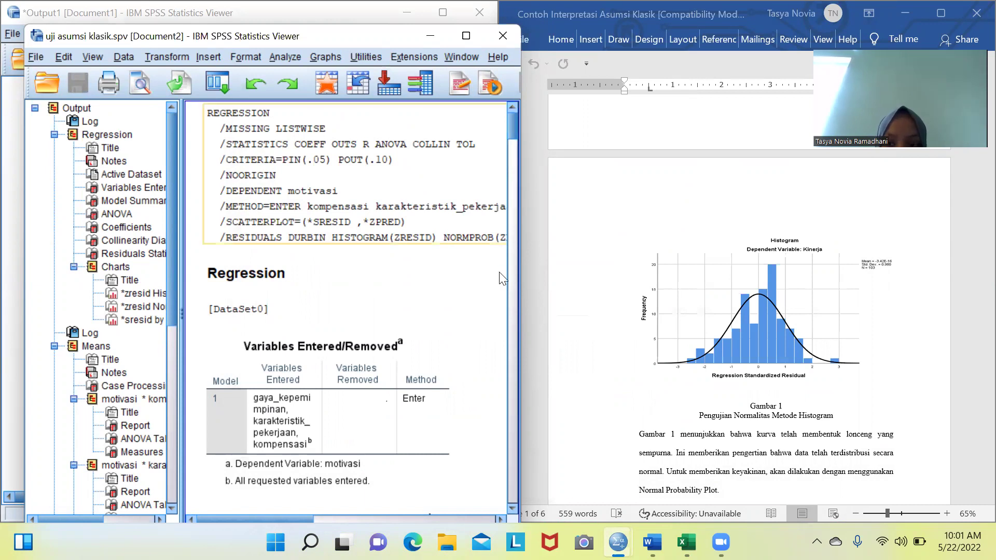
- Examine the regression output down to the residual histogram and compare it with the Metode Histogram figure in the Word document
{"action": "scroll", "coordinate": [511, 511], "scroll_direction": "down", "scroll_amount": 10}
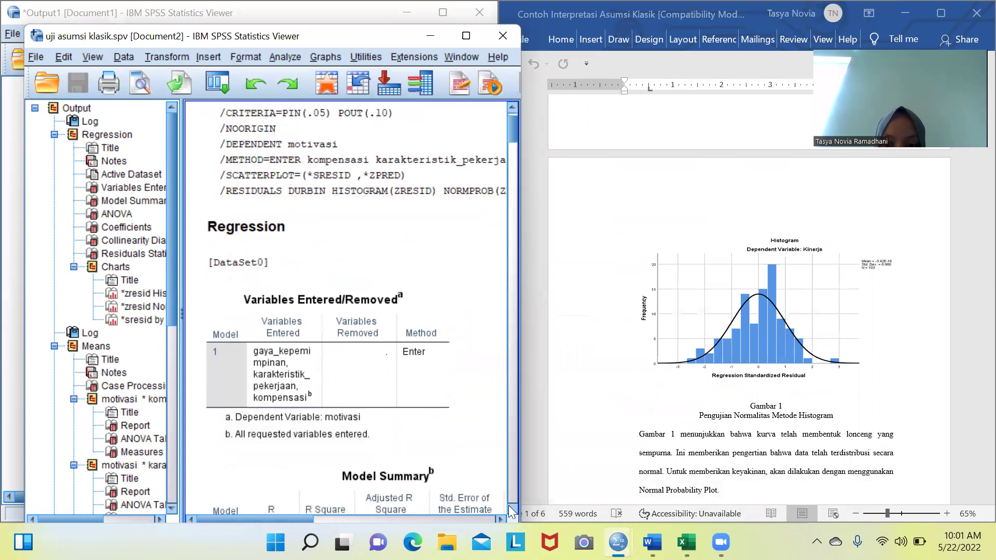
{"action": "scroll", "coordinate": [511, 511], "scroll_direction": "down", "scroll_amount": 12}
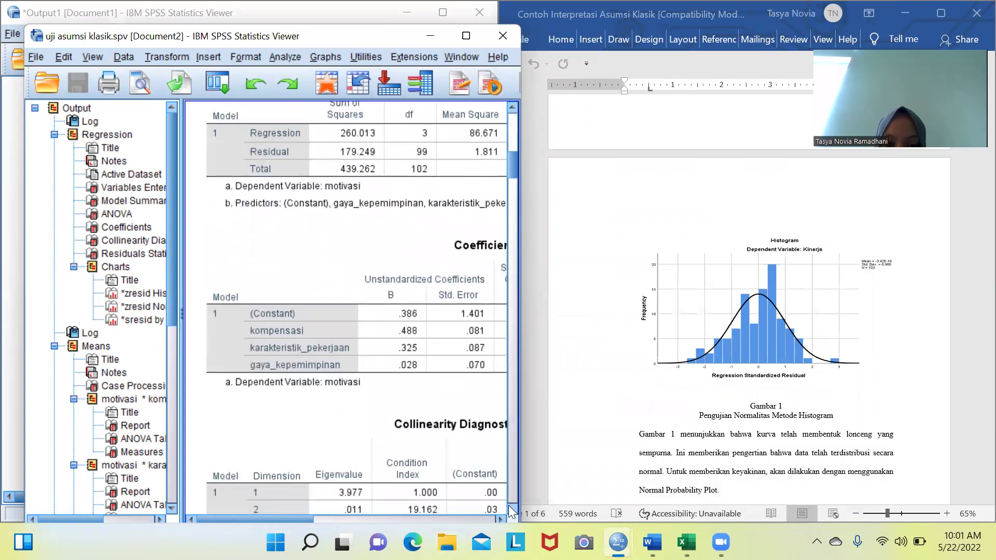
{"action": "scroll", "coordinate": [511, 511], "scroll_direction": "down", "scroll_amount": 5}
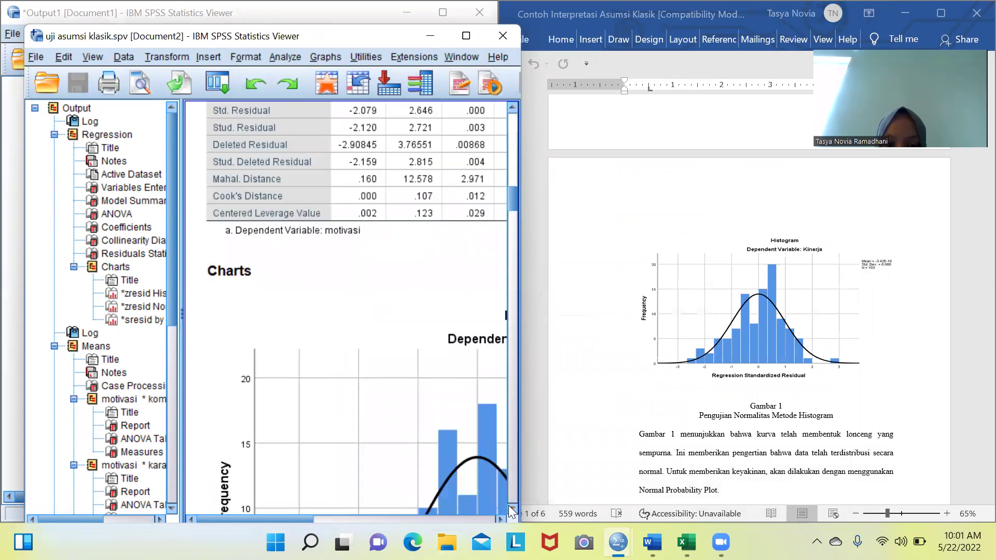
{"action": "scroll", "coordinate": [511, 511], "scroll_direction": "down", "scroll_amount": 3}
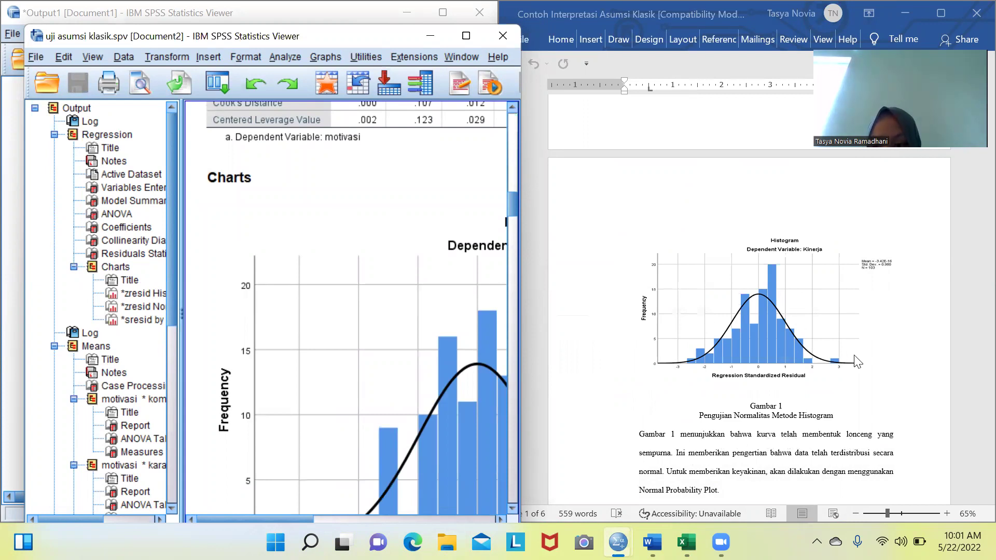
{"action": "left_click", "coordinate": [885, 438]}
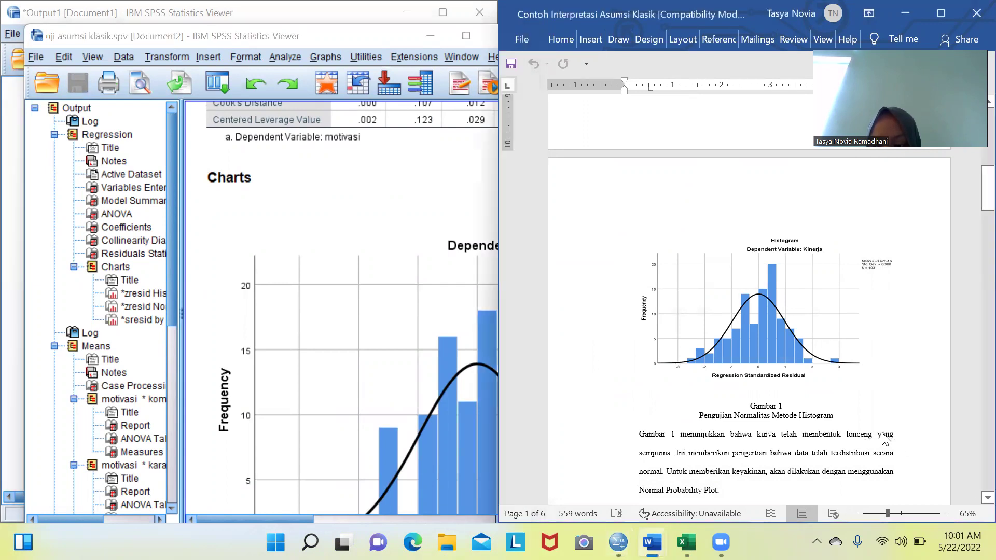
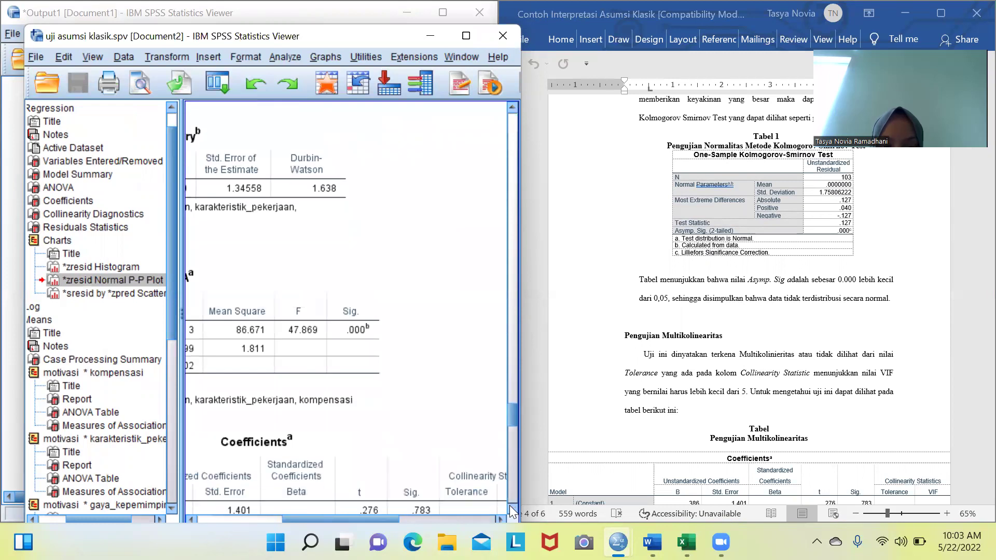
- Find the One-Sample Kolmogorov-Smirnov Test table under NPar Tests in the SPSS output and copy it
{"action": "scroll", "coordinate": [513, 511], "scroll_direction": "down", "scroll_amount": 8}
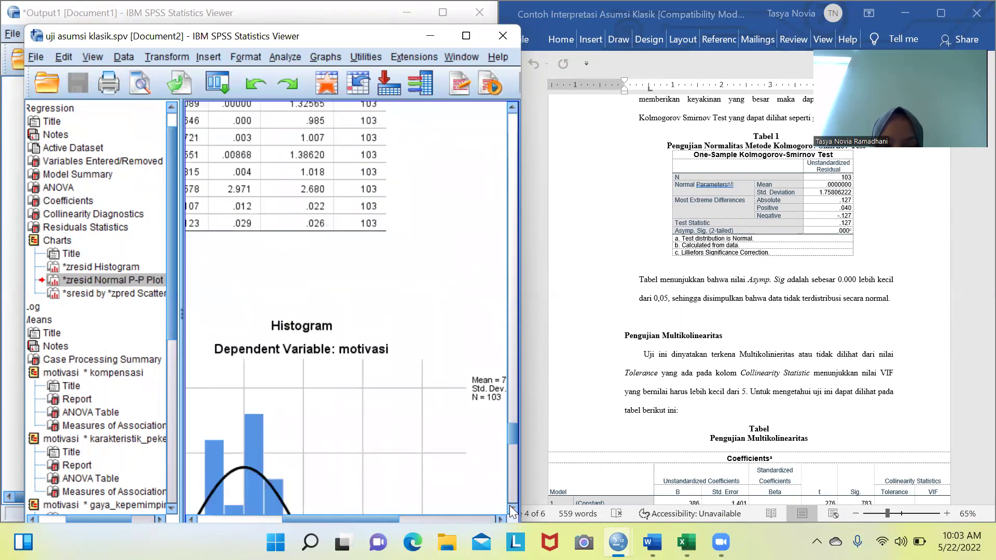
{"action": "scroll", "coordinate": [513, 511], "scroll_direction": "down", "scroll_amount": 10}
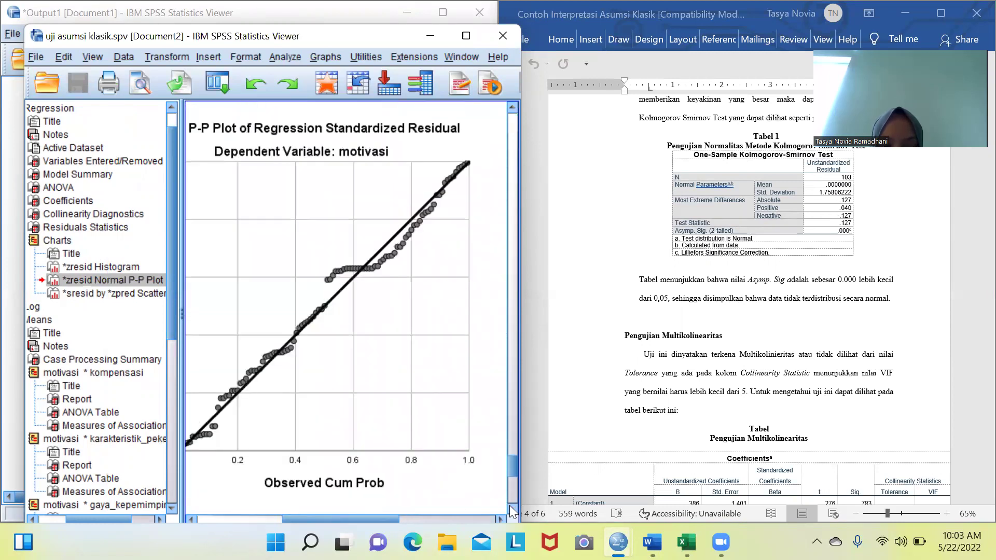
{"action": "scroll", "coordinate": [513, 511], "scroll_direction": "down", "scroll_amount": 5}
{"action": "scroll", "coordinate": [512, 511], "scroll_direction": "down", "scroll_amount": 5}
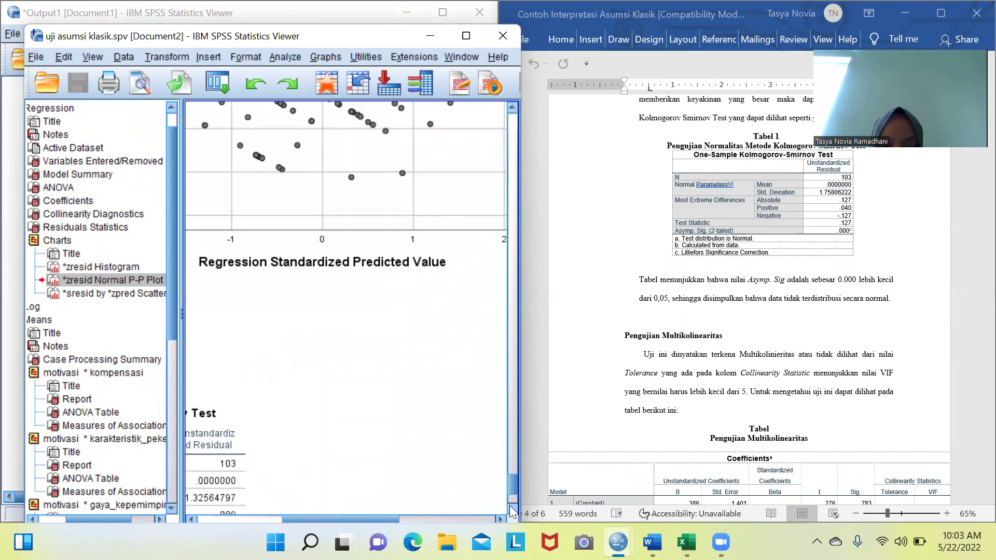
{"action": "scroll", "coordinate": [512, 511], "scroll_direction": "down", "scroll_amount": 5}
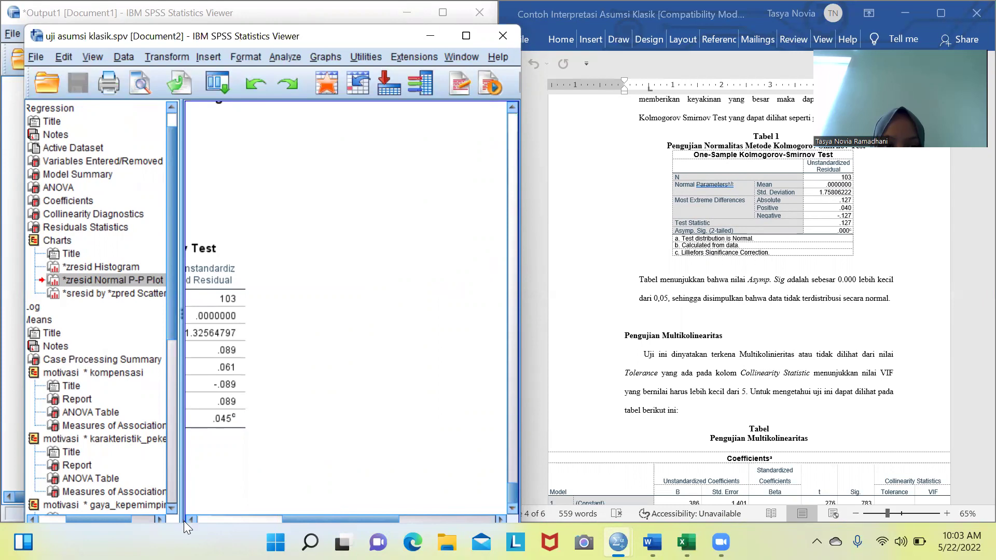
{"action": "scroll", "coordinate": [189, 521], "scroll_direction": "left", "scroll_amount": 5}
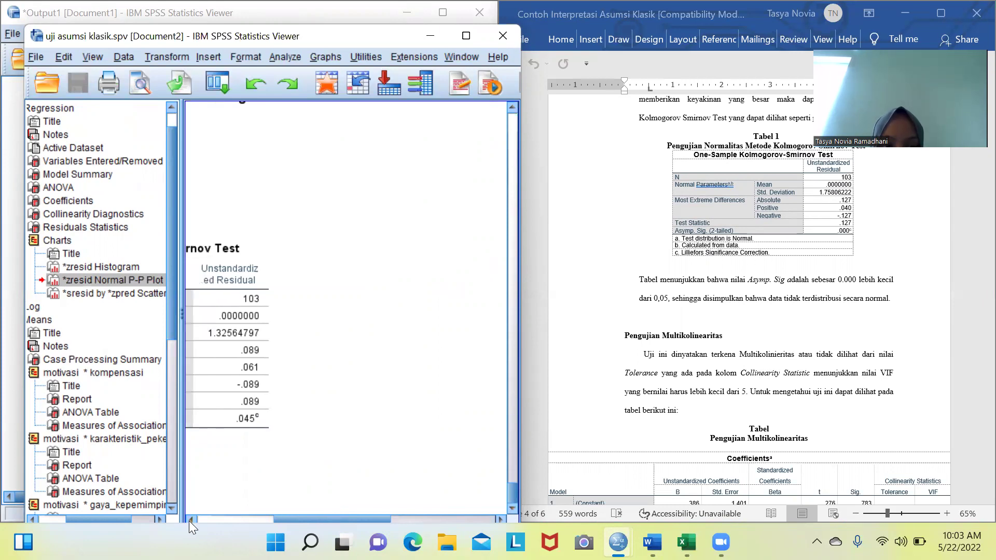
{"action": "left_click", "coordinate": [190, 520]}
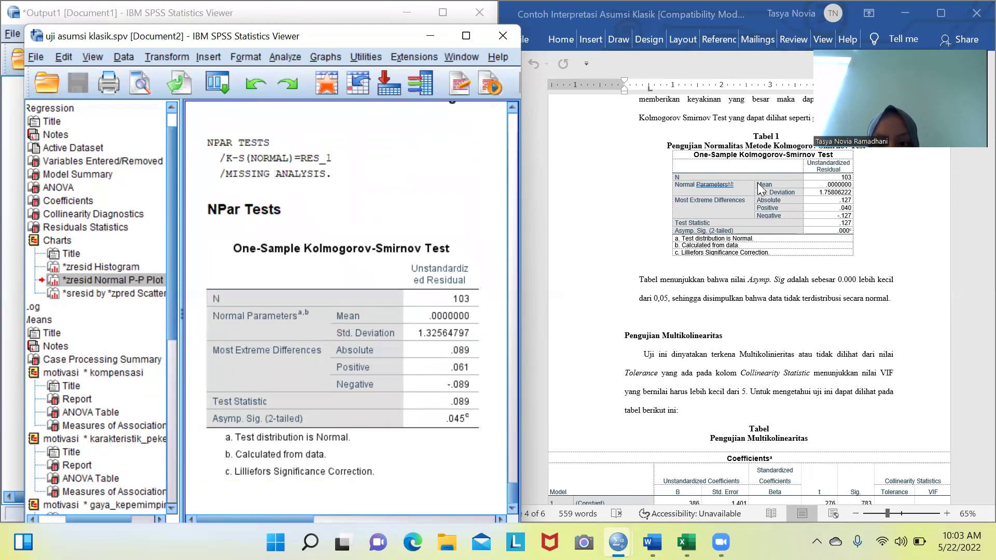
{"action": "left_click", "coordinate": [422, 326]}
{"action": "right_click", "coordinate": [422, 326]}
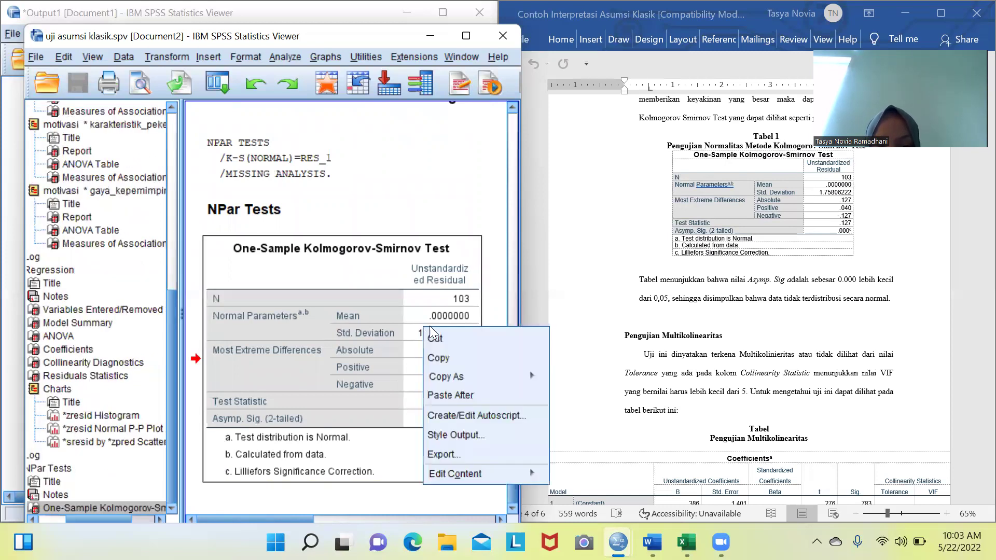
{"action": "left_click", "coordinate": [445, 353]}
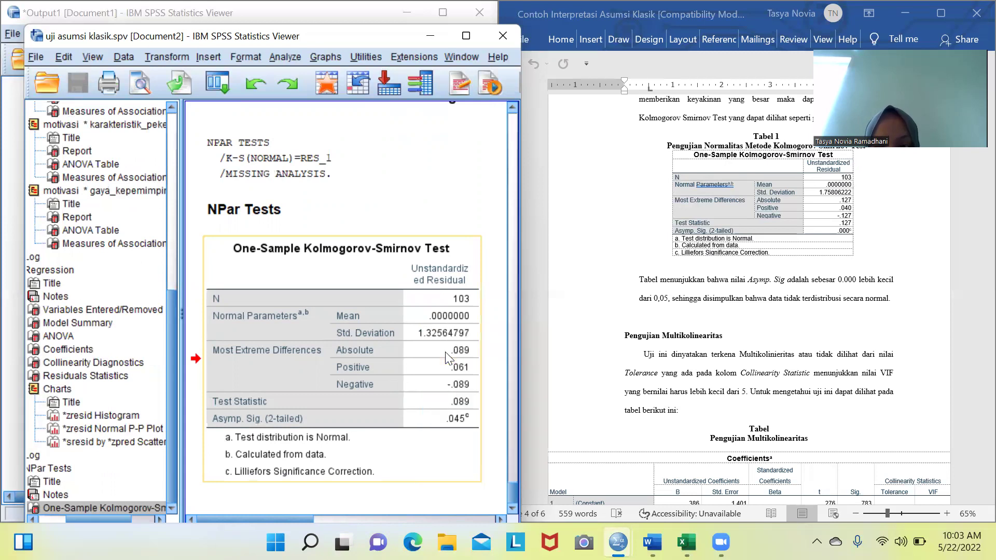
- Delete the old One-Sample Kolmogorov-Smirnov Test table beneath the Tabel 1 caption in the Word document
{"action": "left_click", "coordinate": [746, 213]}
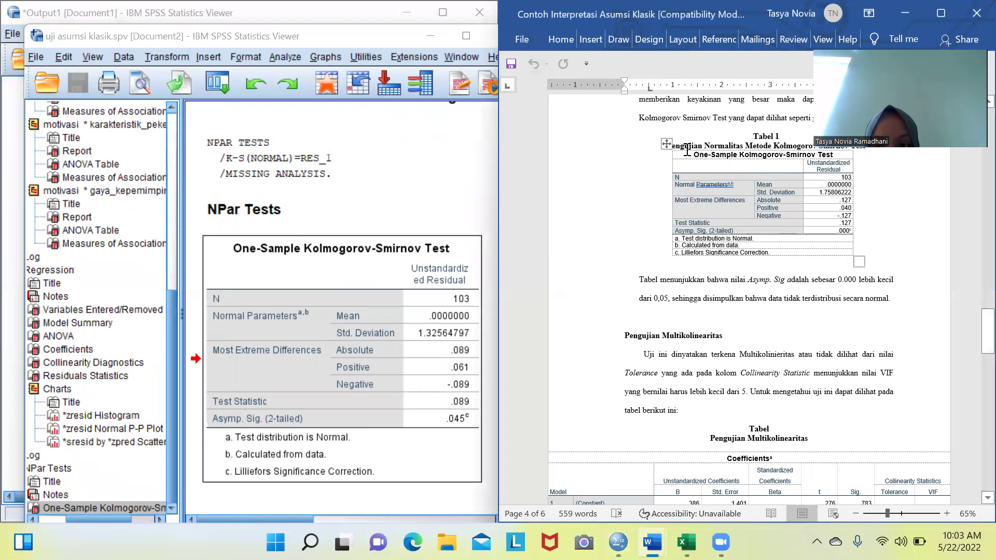
{"action": "left_click_drag", "start_coordinate": [699, 162], "coordinate": [772, 251]}
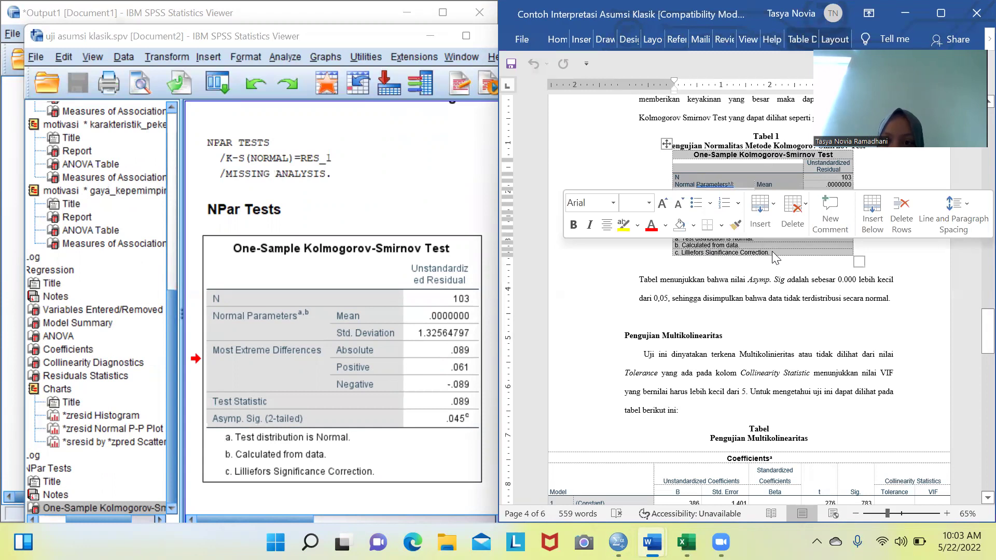
{"action": "key", "text": "BackSpace"}
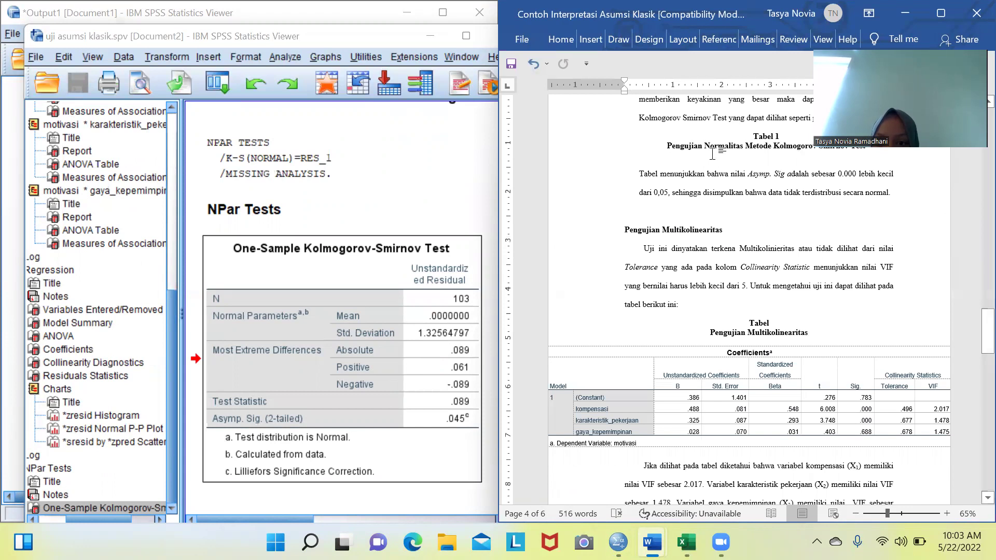
- Copy the SPSS One-Sample Kolmogorov-Smirnov Test table as an image and paste it as a picture beneath the Tabel 1 caption in Word
{"action": "right_click", "coordinate": [709, 156]}
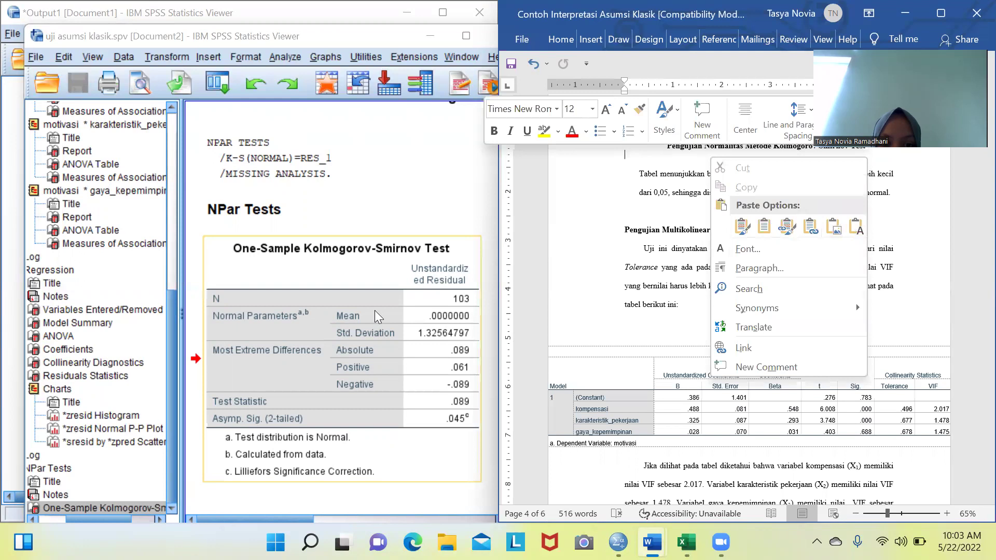
{"action": "right_click", "coordinate": [404, 345]}
{"action": "mouse_move", "coordinate": [403, 360]}
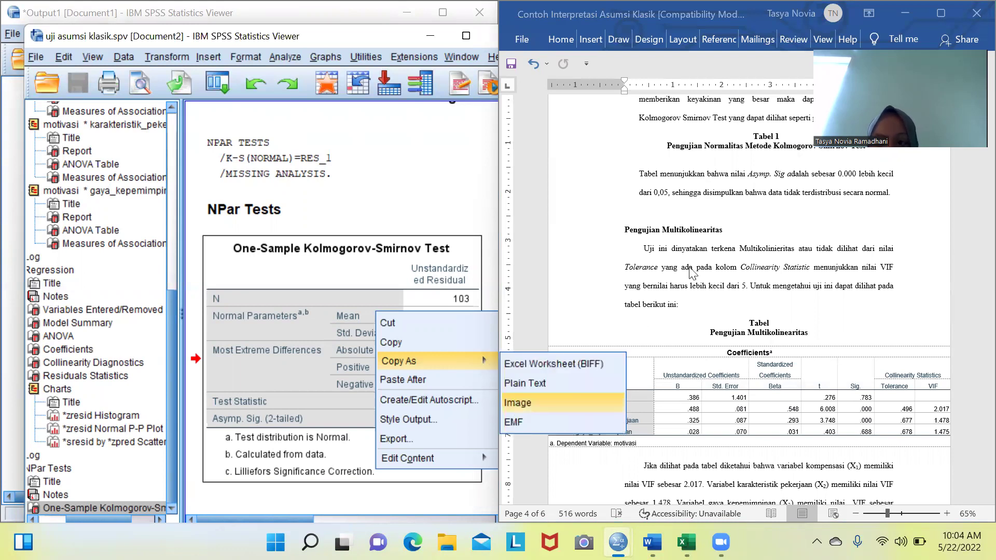
{"action": "left_click", "coordinate": [510, 402]}
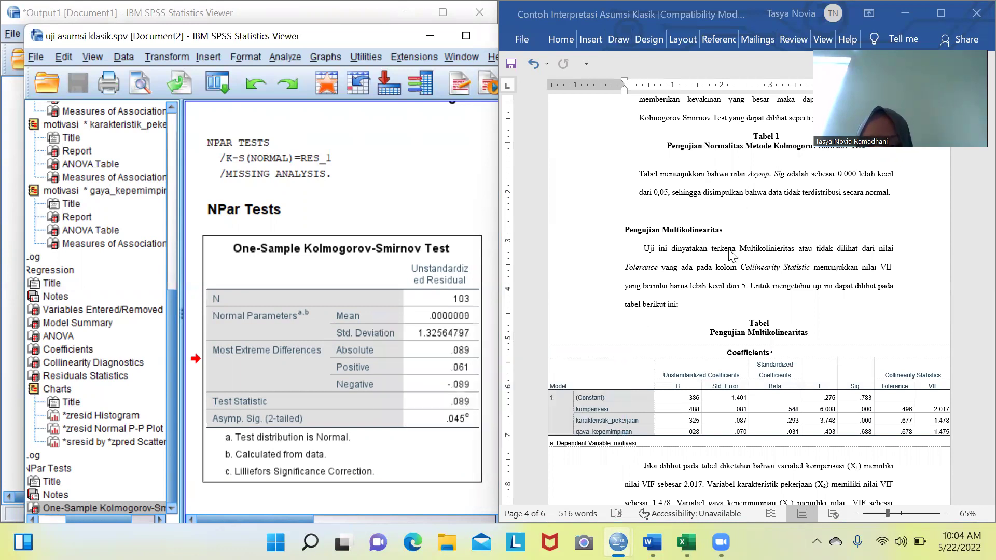
{"action": "right_click", "coordinate": [729, 162]}
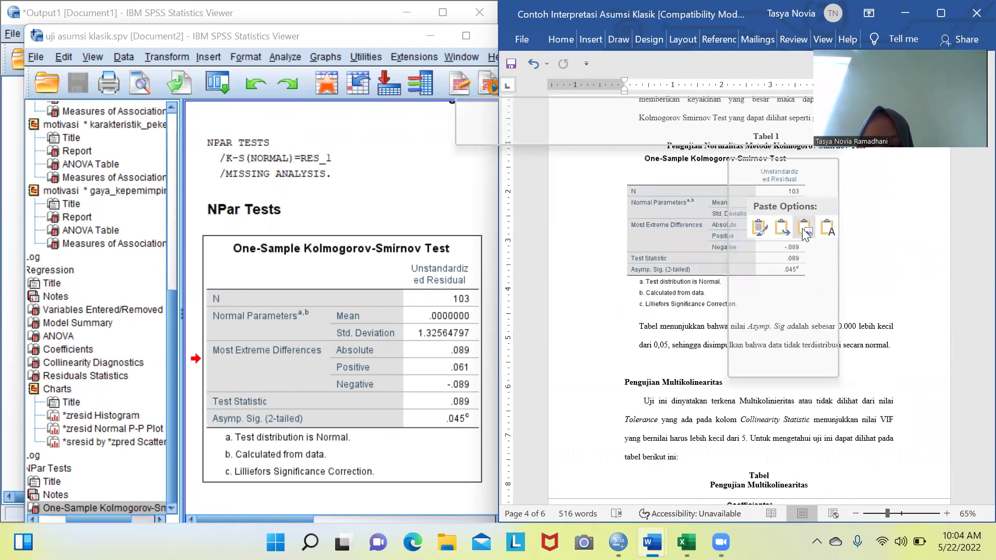
{"action": "left_click", "coordinate": [803, 229]}
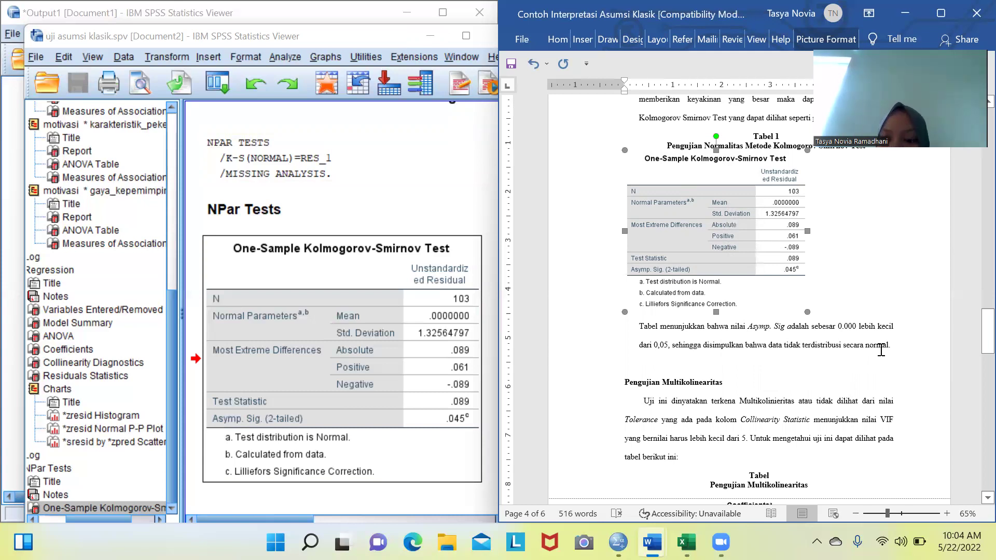
- Read the Kolmogorov-Smirnov interpretation and the Pengujian Multikolinearitas section through its Coefficients table in the Word document
{"action": "scroll", "coordinate": [974, 499], "scroll_direction": "down", "scroll_amount": 1}
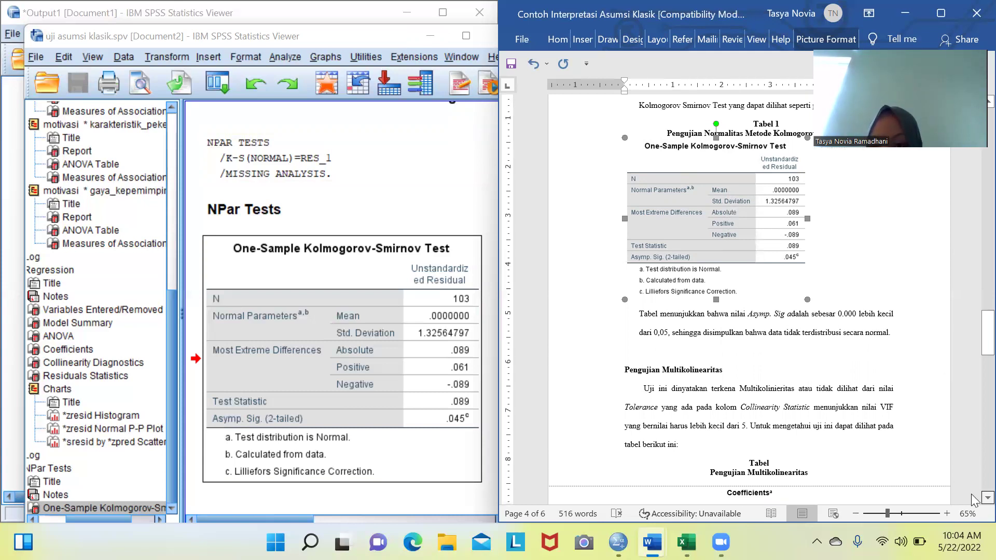
{"action": "scroll", "coordinate": [974, 499], "scroll_direction": "down", "scroll_amount": 5}
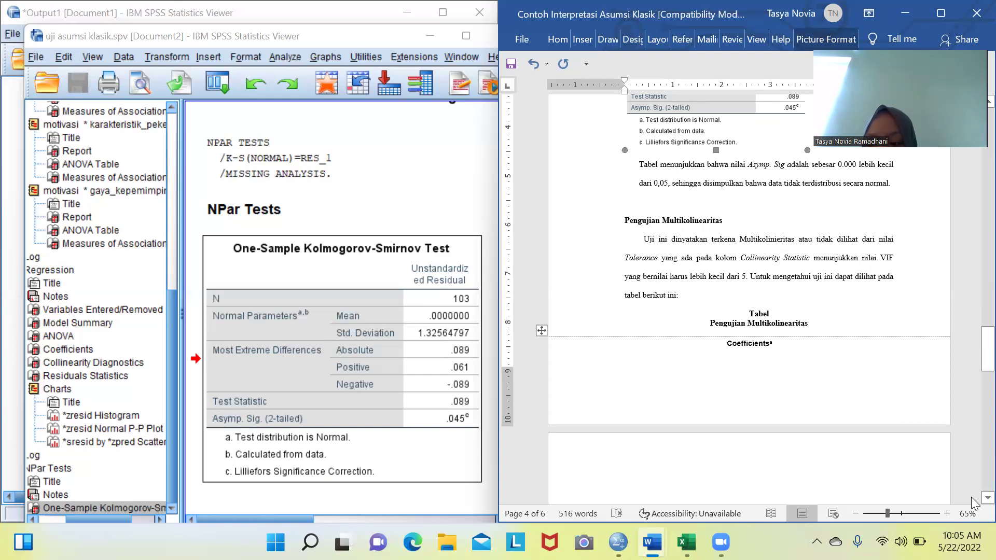
{"action": "scroll", "coordinate": [973, 500], "scroll_direction": "down", "scroll_amount": 1}
{"action": "scroll", "coordinate": [973, 500], "scroll_direction": "down", "scroll_amount": 5}
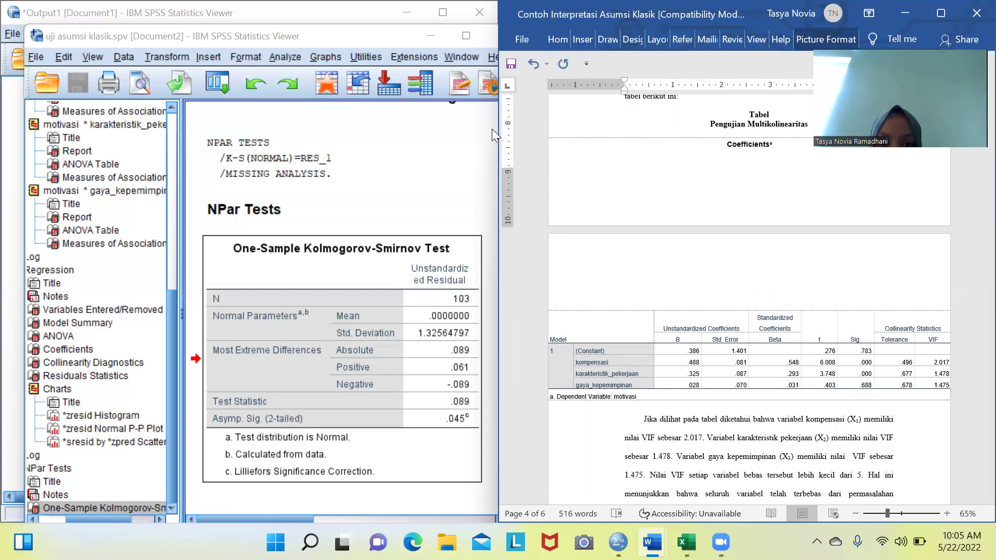
- Find the regression Coefficients table in the SPSS output and examine its collinearity statistics, Tolerance and VIF, for the three predictors
{"action": "left_click_drag", "start_coordinate": [496, 128], "coordinate": [519, 134]}
{"action": "scroll", "coordinate": [510, 135], "scroll_direction": "up", "scroll_amount": 10}
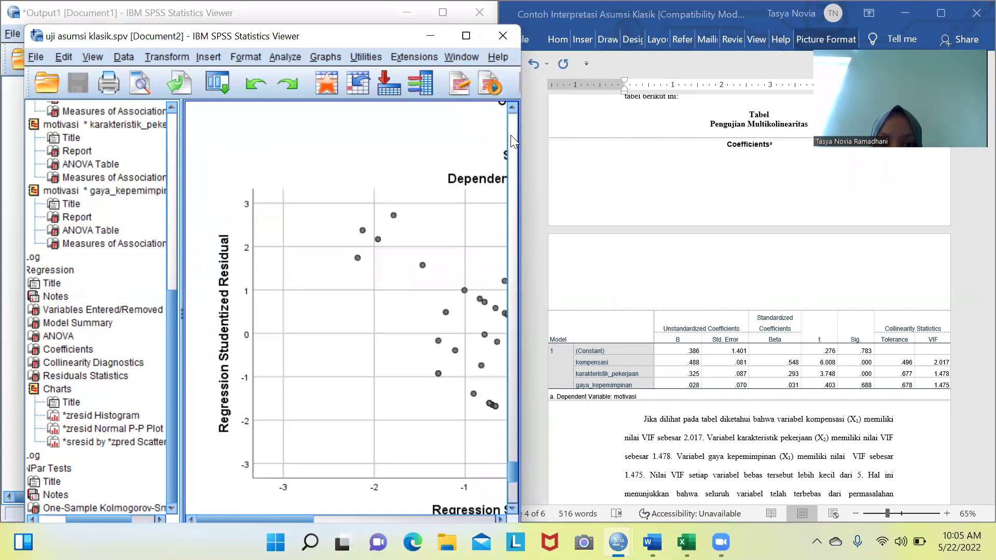
{"action": "left_click", "coordinate": [422, 385]}
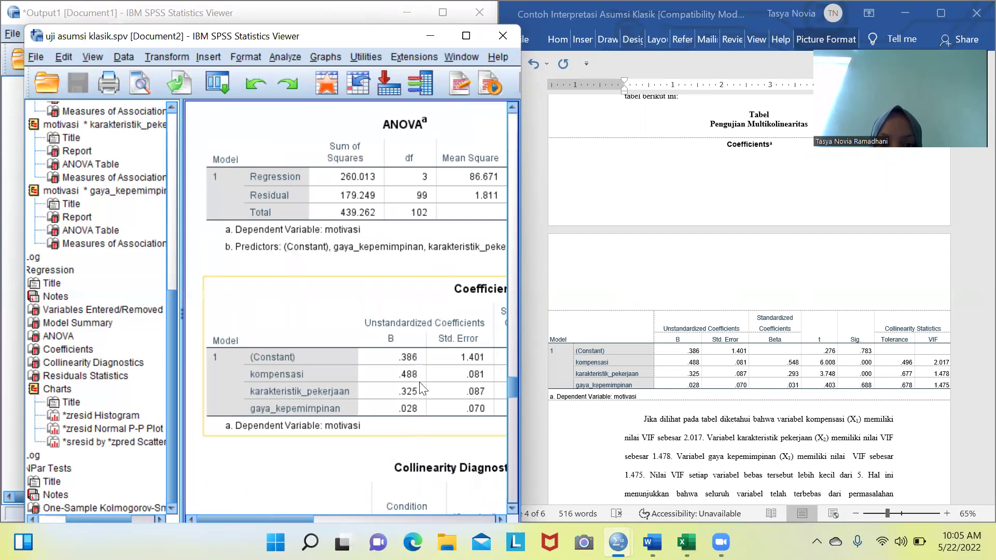
{"action": "left_click", "coordinate": [499, 520]}
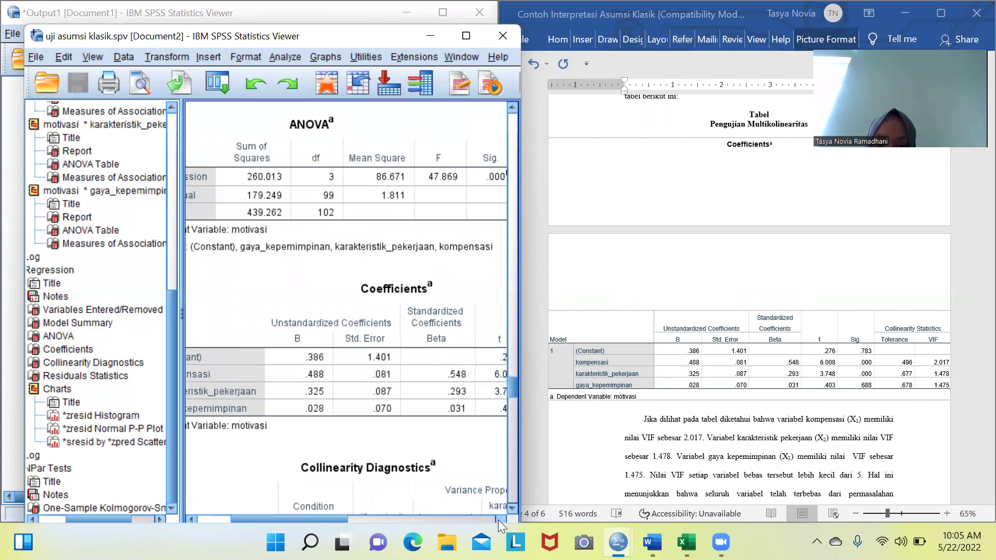
{"action": "left_click", "coordinate": [499, 519]}
{"action": "left_click", "coordinate": [499, 519]}
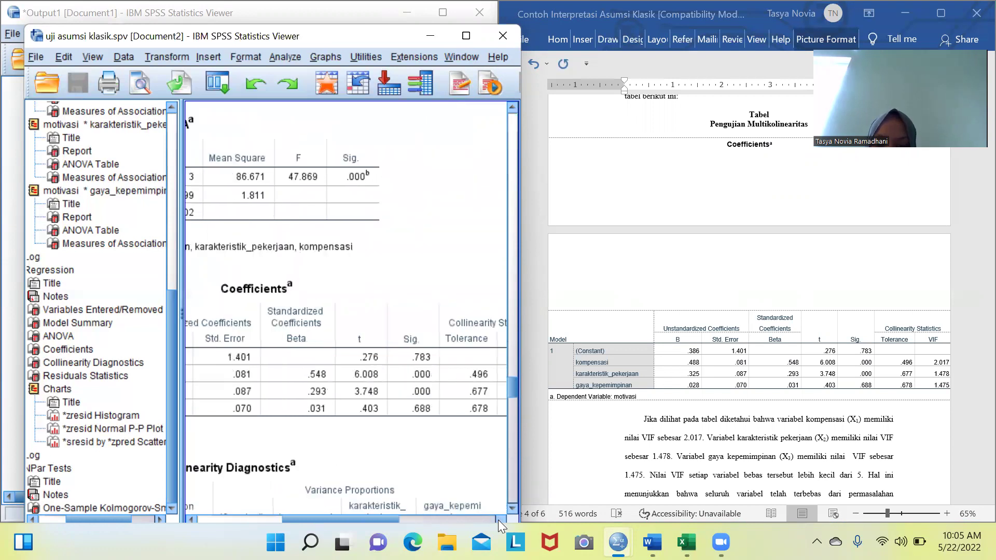
{"action": "left_click", "coordinate": [500, 520]}
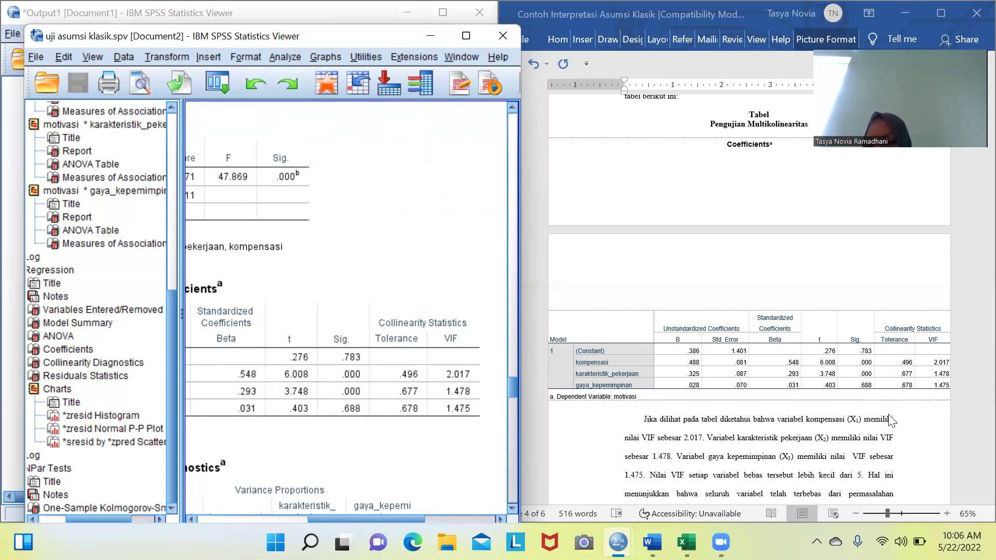
- Read the VIF interpretation paragraph beneath the Coefficients table in the Word document
{"action": "left_click", "coordinate": [974, 497]}
{"action": "scroll", "coordinate": [973, 495], "scroll_direction": "down", "scroll_amount": 3}
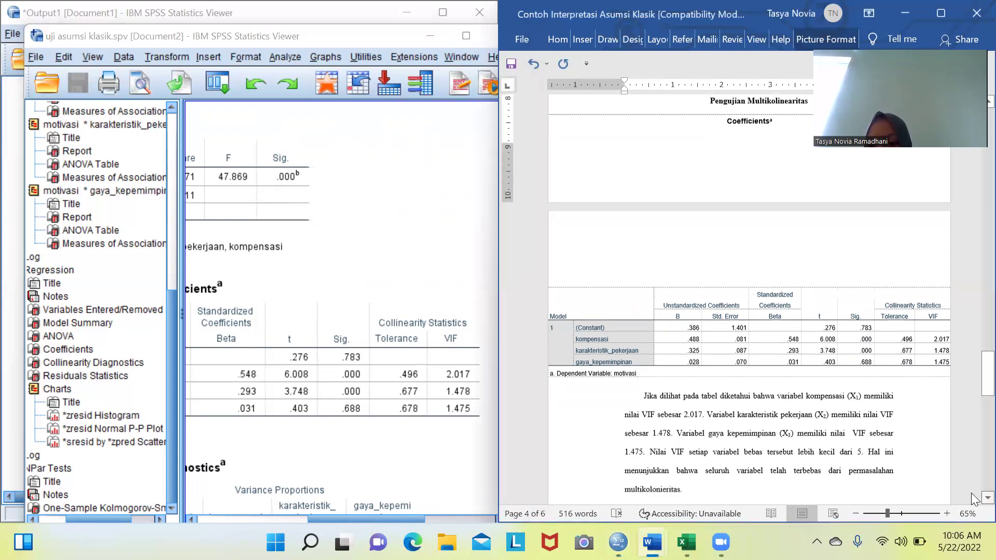
{"action": "scroll", "coordinate": [974, 499], "scroll_direction": "down", "scroll_amount": 2}
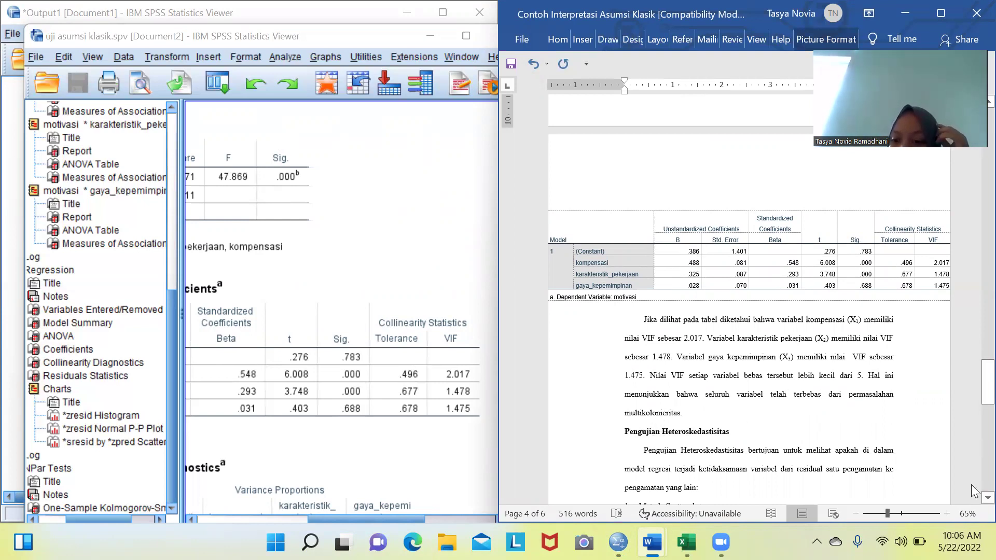
{"action": "scroll", "coordinate": [975, 335], "scroll_direction": "down", "scroll_amount": 7}
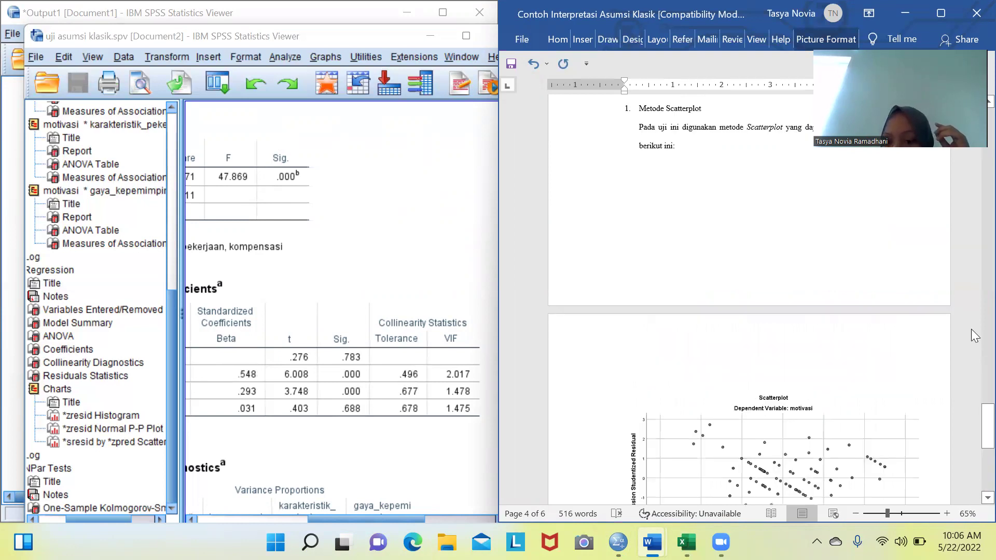
{"action": "scroll", "coordinate": [976, 394], "scroll_direction": "up", "scroll_amount": 7}
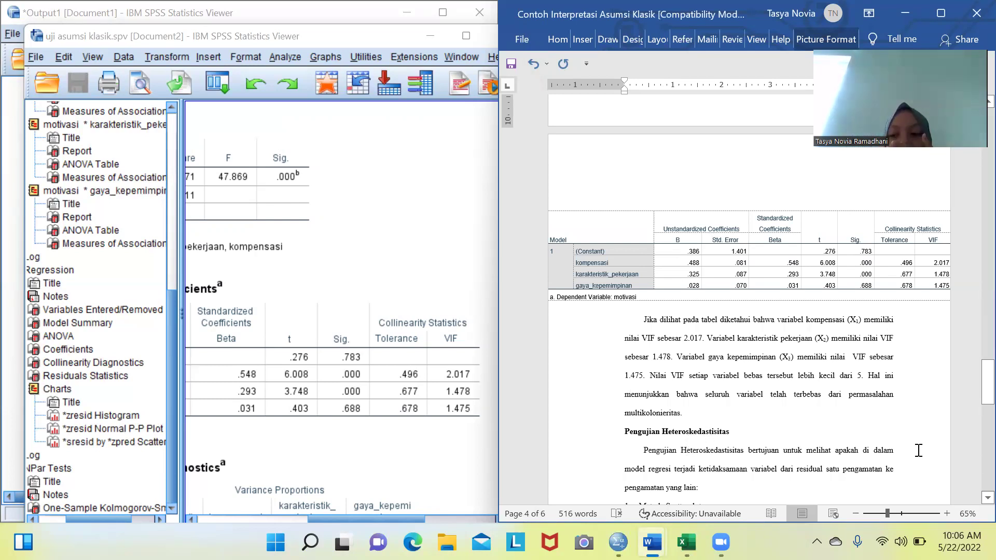
- Read the Pengujian Heteroskedastisitas section in the Word document, from its introduction and Metode Scatterplot to the scatterplot figure Gambar 4.4
{"action": "scroll", "coordinate": [974, 501], "scroll_direction": "down", "scroll_amount": 1}
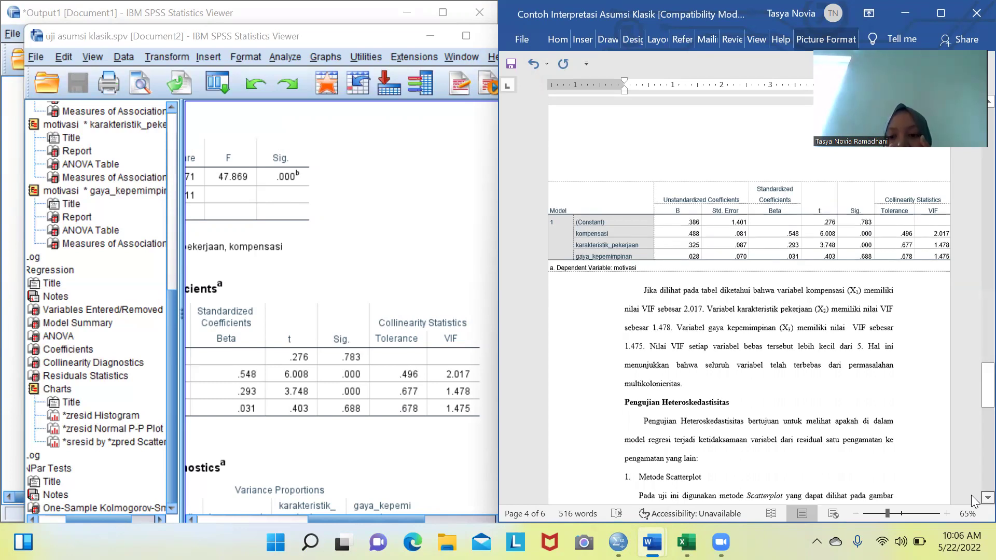
{"action": "scroll", "coordinate": [974, 501], "scroll_direction": "down", "scroll_amount": 1}
{"action": "scroll", "coordinate": [973, 501], "scroll_direction": "down", "scroll_amount": 1}
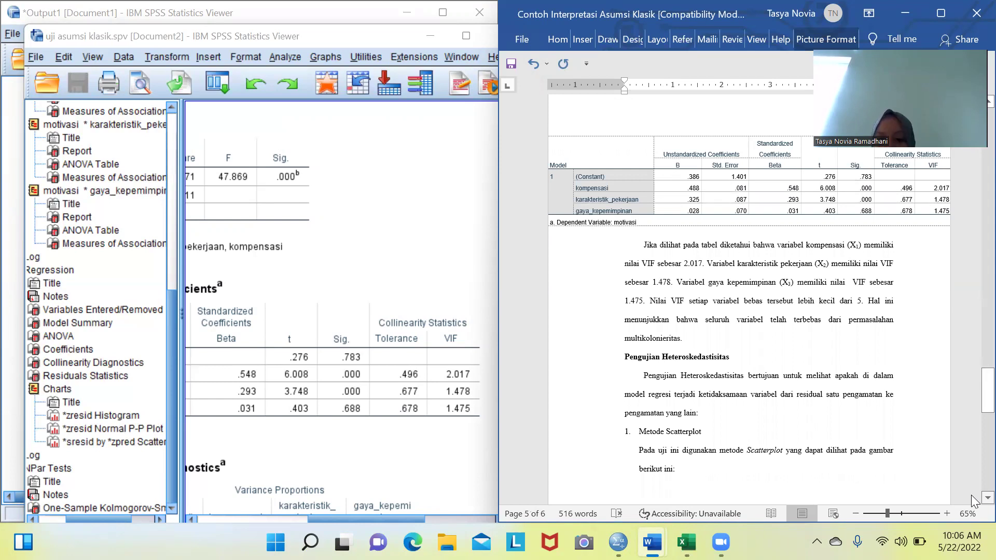
{"action": "scroll", "coordinate": [974, 502], "scroll_direction": "down", "scroll_amount": 1}
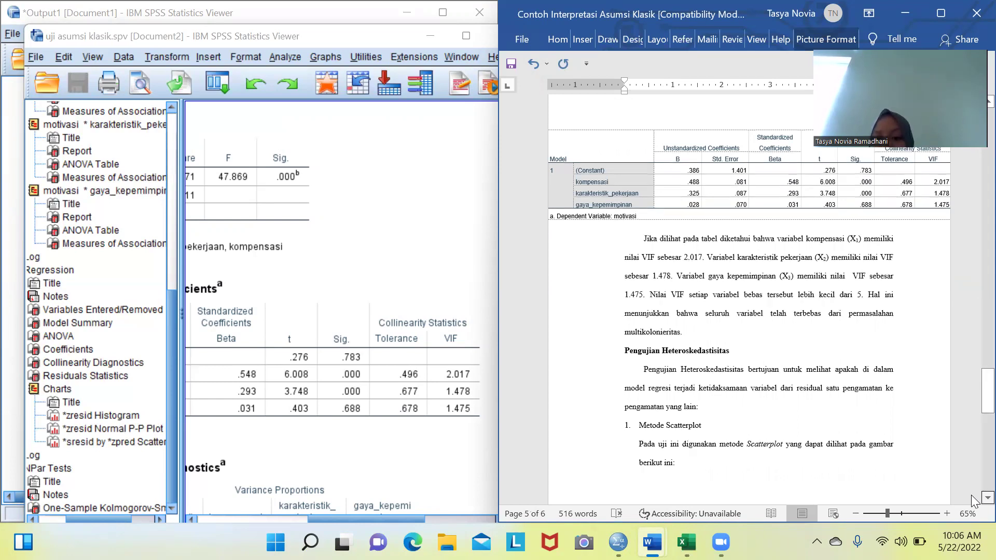
{"action": "scroll", "coordinate": [974, 501], "scroll_direction": "down", "scroll_amount": 2}
{"action": "scroll", "coordinate": [974, 502], "scroll_direction": "down", "scroll_amount": 1}
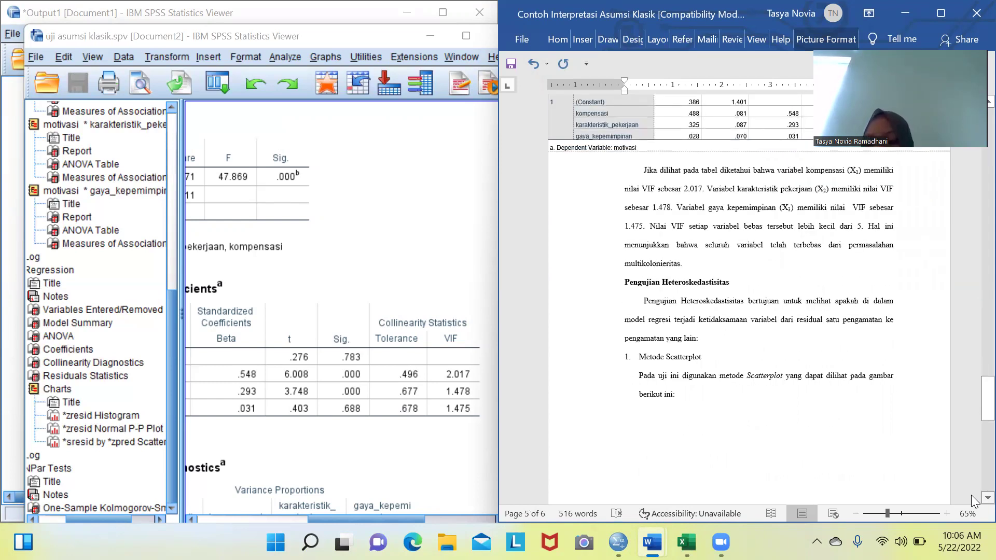
{"action": "scroll", "coordinate": [974, 501], "scroll_direction": "down", "scroll_amount": 1}
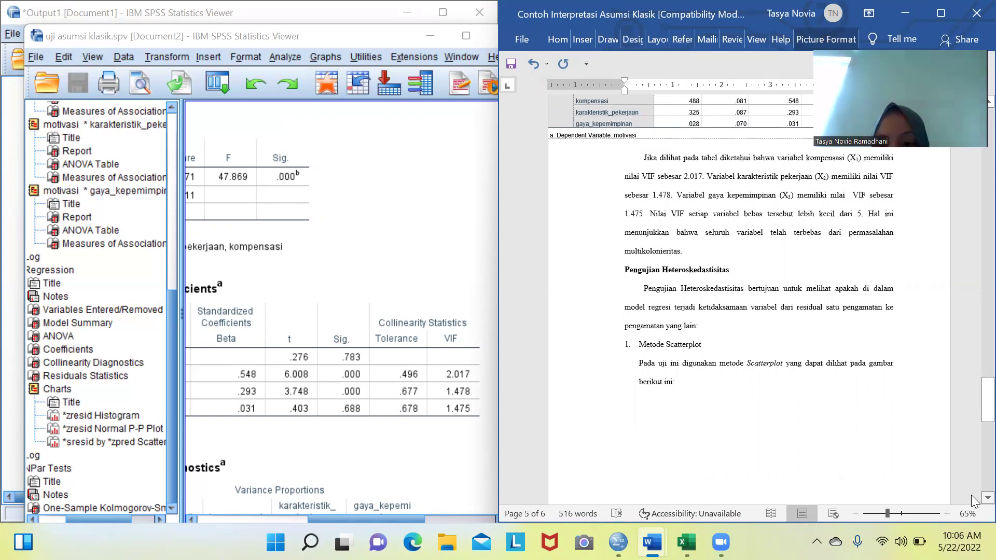
{"action": "scroll", "coordinate": [974, 502], "scroll_direction": "down", "scroll_amount": 2}
{"action": "scroll", "coordinate": [974, 502], "scroll_direction": "down", "scroll_amount": 3}
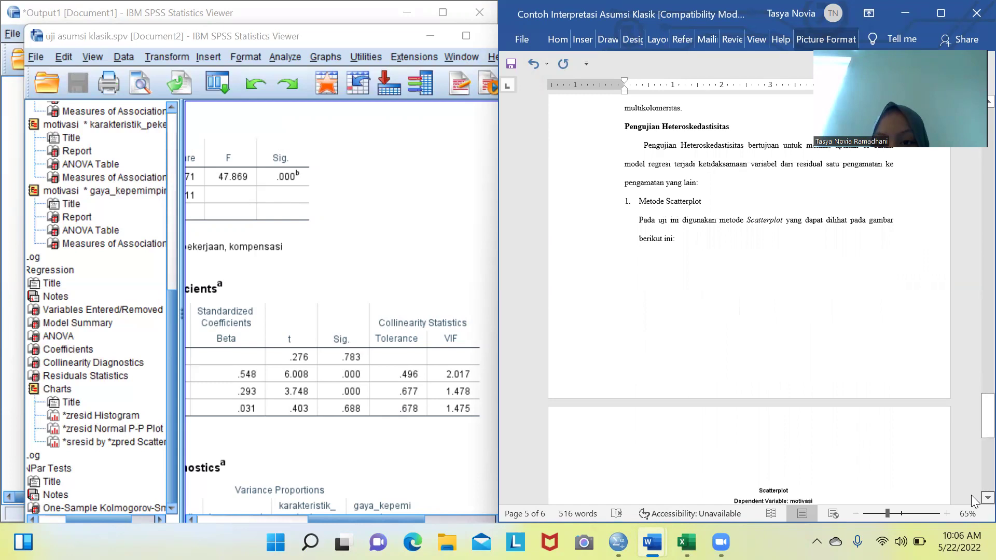
{"action": "scroll", "coordinate": [972, 496], "scroll_direction": "down", "scroll_amount": 1}
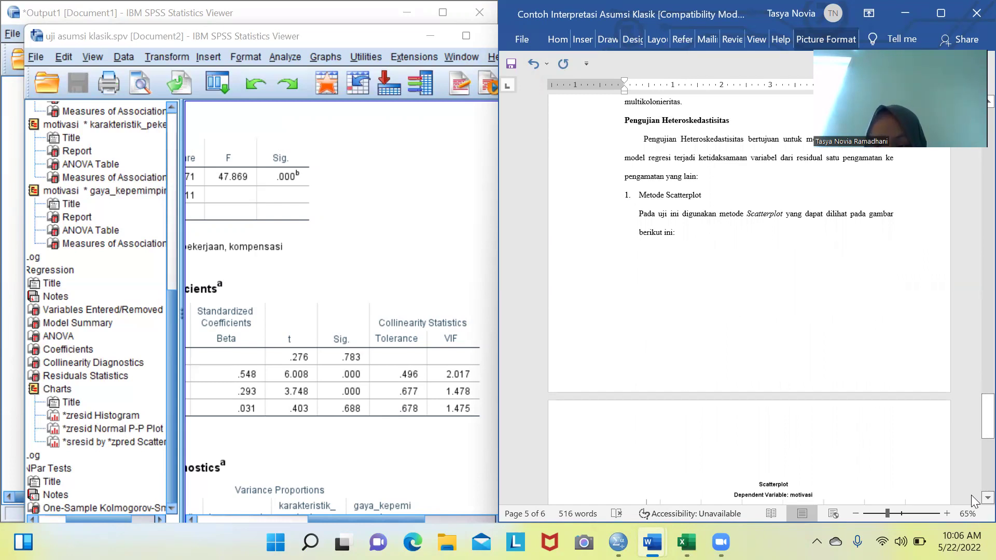
{"action": "scroll", "coordinate": [974, 501], "scroll_direction": "down", "scroll_amount": 9}
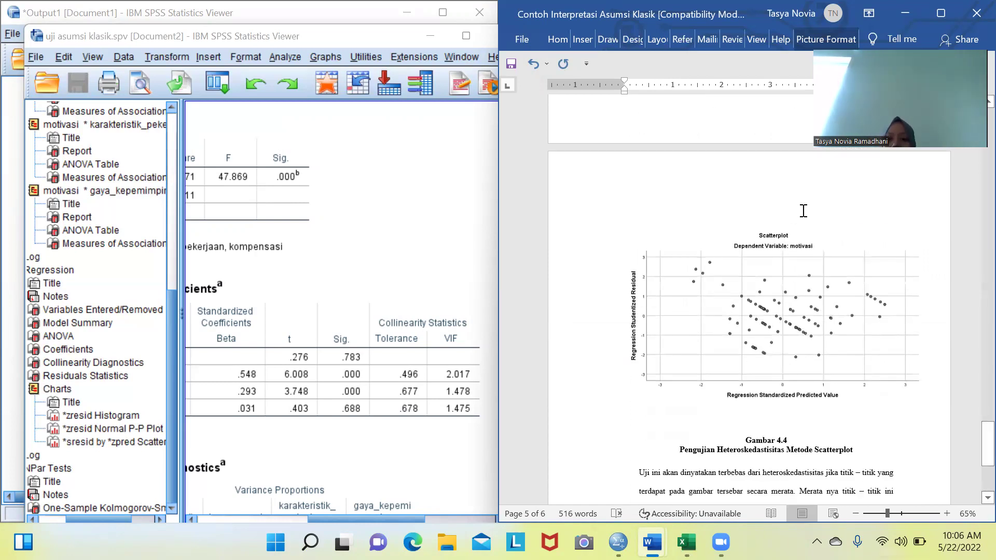
- Switch to the SPSS output and find the regression scatterplot with motivasi as dependent variable for comparison with the Word figure
{"action": "left_click", "coordinate": [495, 487]}
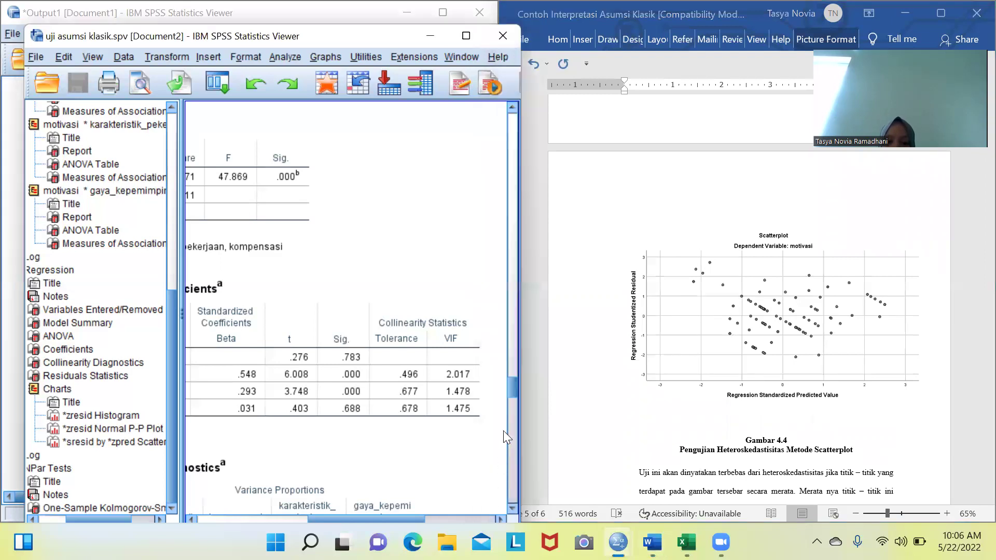
{"action": "left_click_drag", "start_coordinate": [514, 359], "coordinate": [517, 242]}
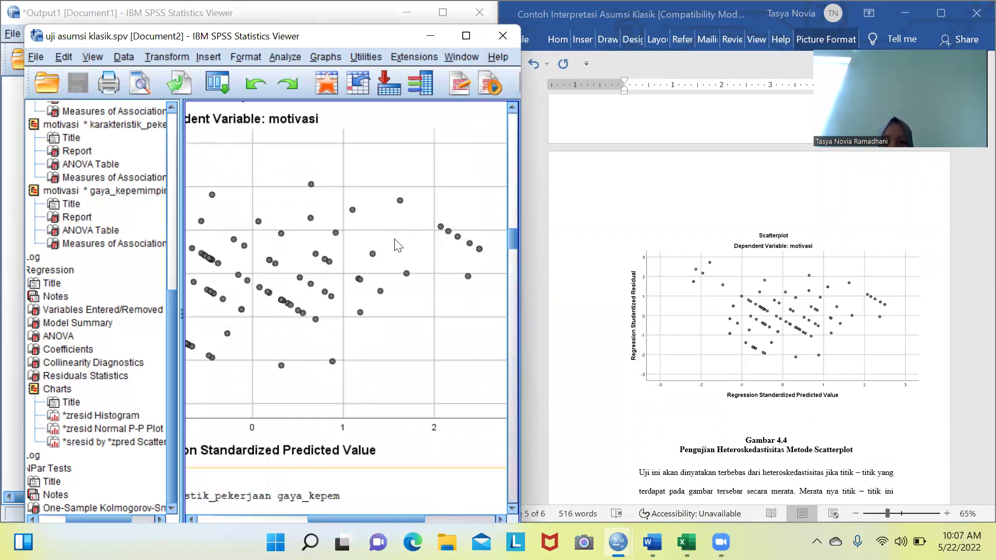